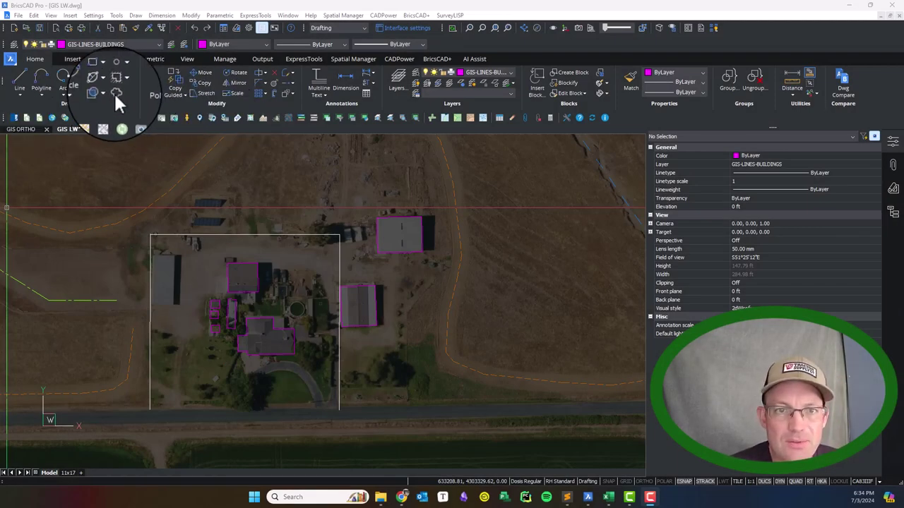
# - Pan and zoom the aerial map to frame the farmstead buildings
pyautogui.click(272, 164)
pyautogui.scroll(-5, 283, 269)
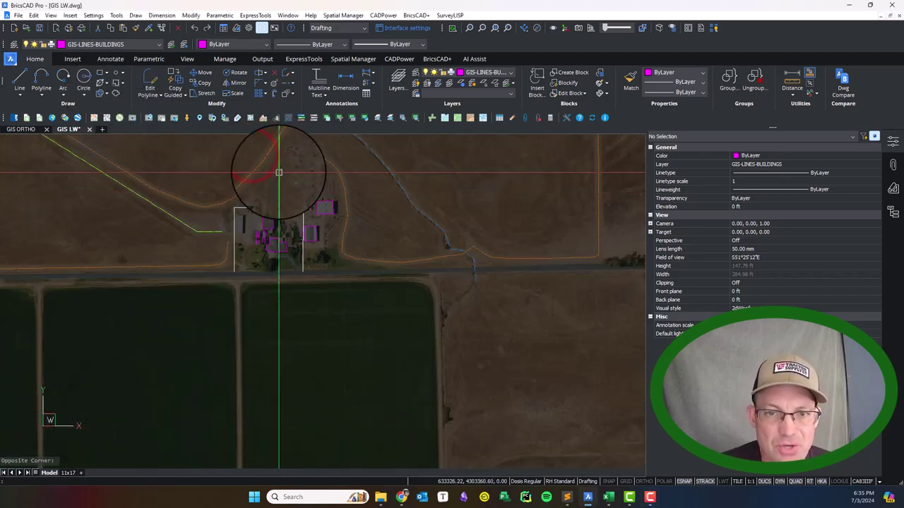
pyautogui.scroll(-5, 291, 292)
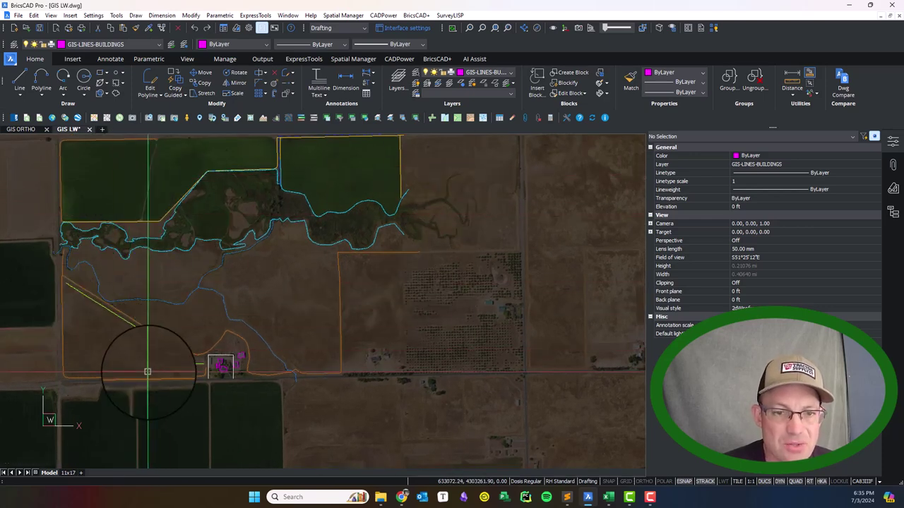
pyautogui.moveTo(162, 381)
pyautogui.mouseDown(button='middle')
pyautogui.moveTo(202, 351)
pyautogui.moveTo(179, 379)
pyautogui.moveTo(202, 317)
pyautogui.mouseUp(button='middle')
pyautogui.scroll(5, 276, 292)
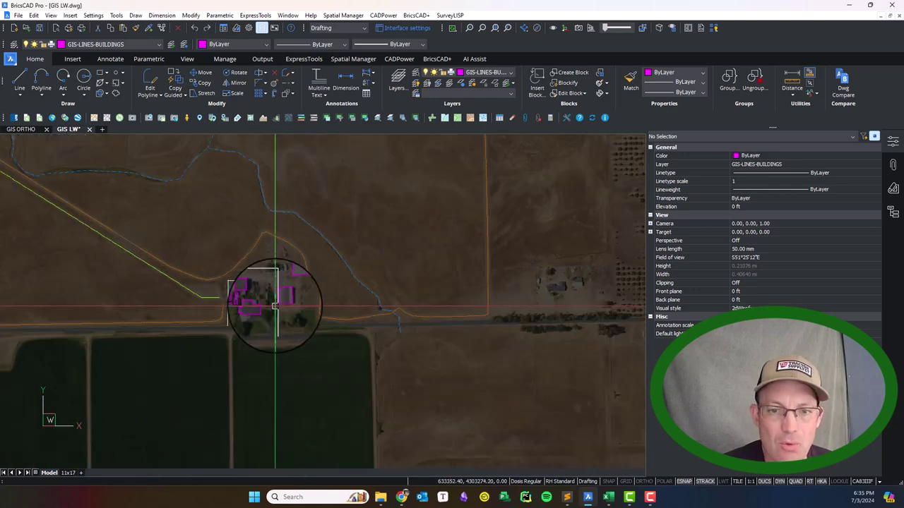
pyautogui.scroll(2, 276, 307)
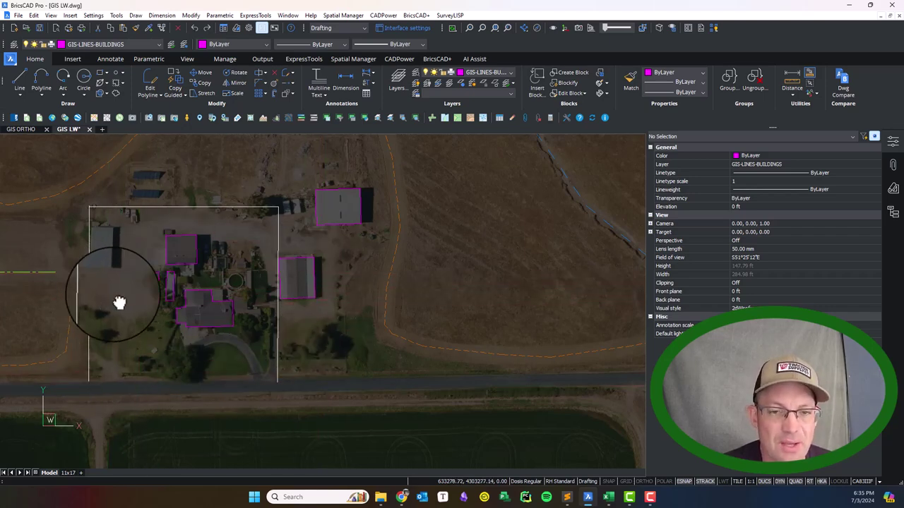
pyautogui.moveTo(119, 302); pyautogui.dragTo(175, 311, button='middle')
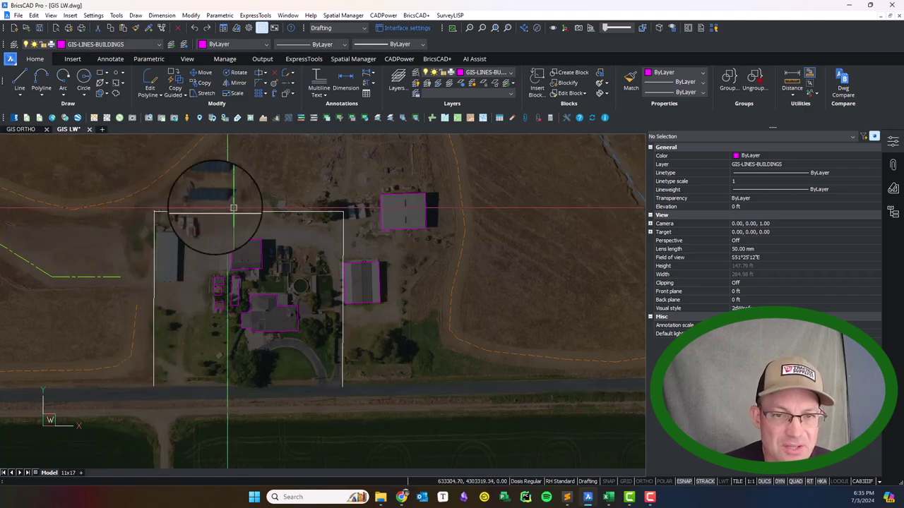
pyautogui.scroll(3, 152, 204)
pyautogui.scroll(-5, 131, 200)
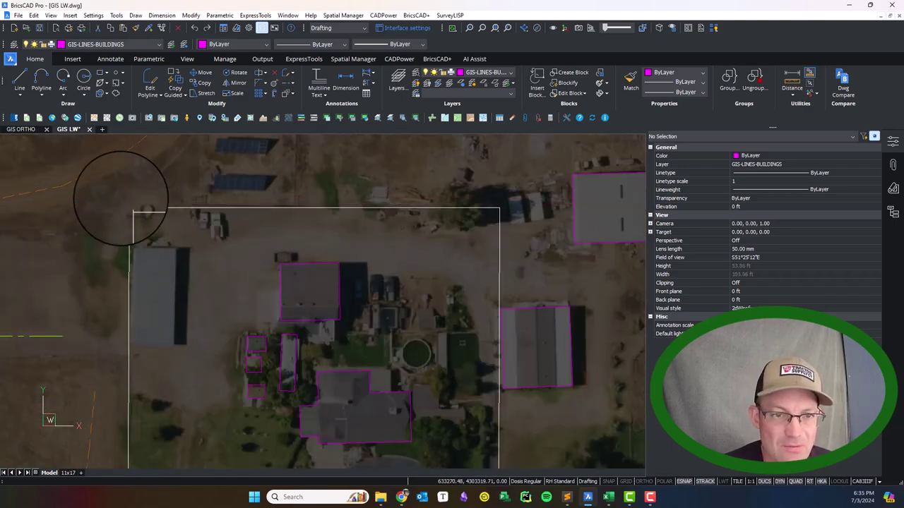
pyautogui.scroll(4, 134, 199)
pyautogui.scroll(-4, 205, 233)
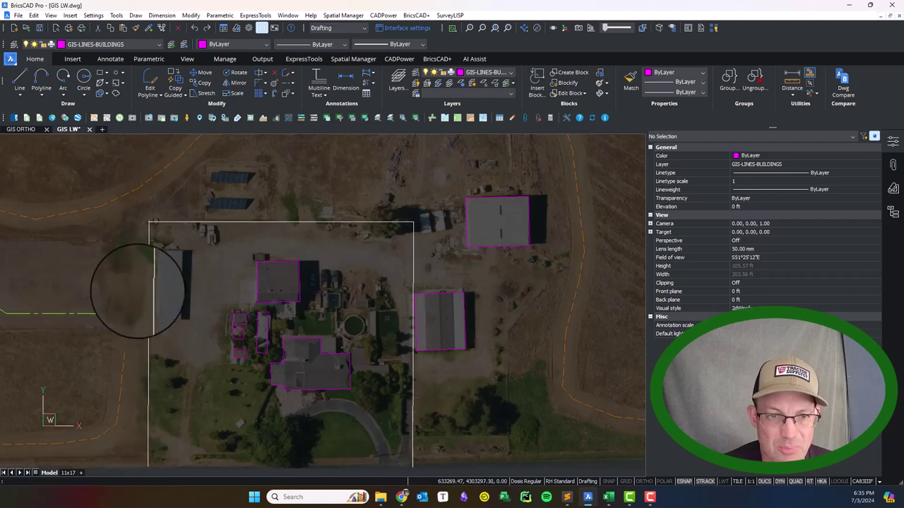
pyautogui.moveTo(390, 432)
pyautogui.mouseDown(button='middle')
pyautogui.moveTo(353, 374)
pyautogui.moveTo(364, 368)
pyautogui.mouseUp(button='middle')
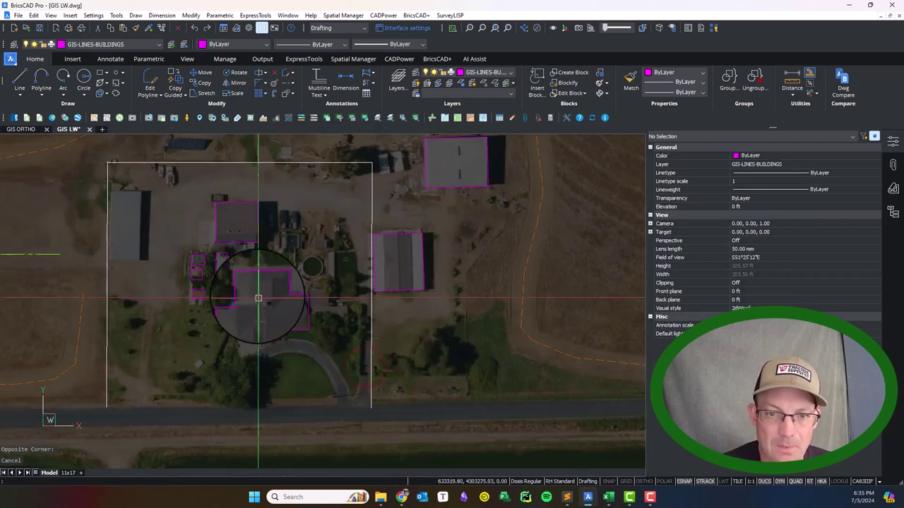
pyautogui.press('Escape')
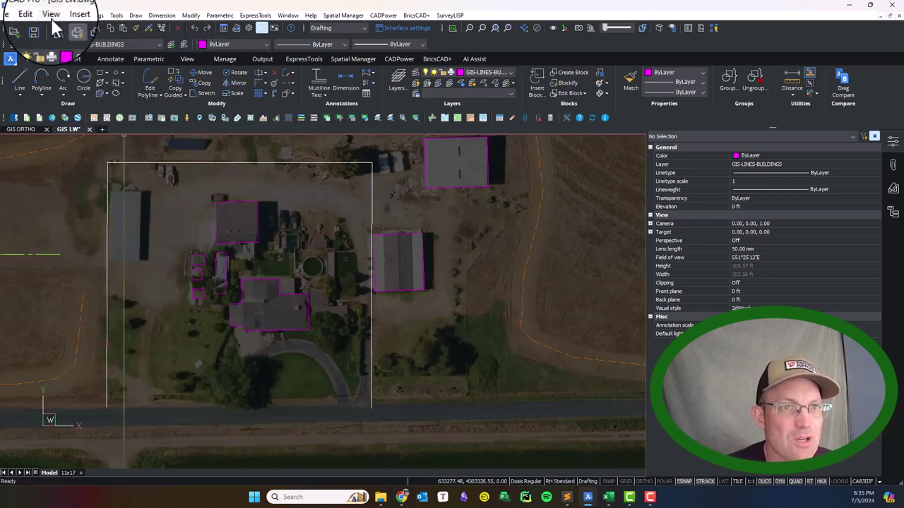
# - In the Drawing Explorer, create layer NOT NEEDED with grey colour 252
pyautogui.click(116, 15)
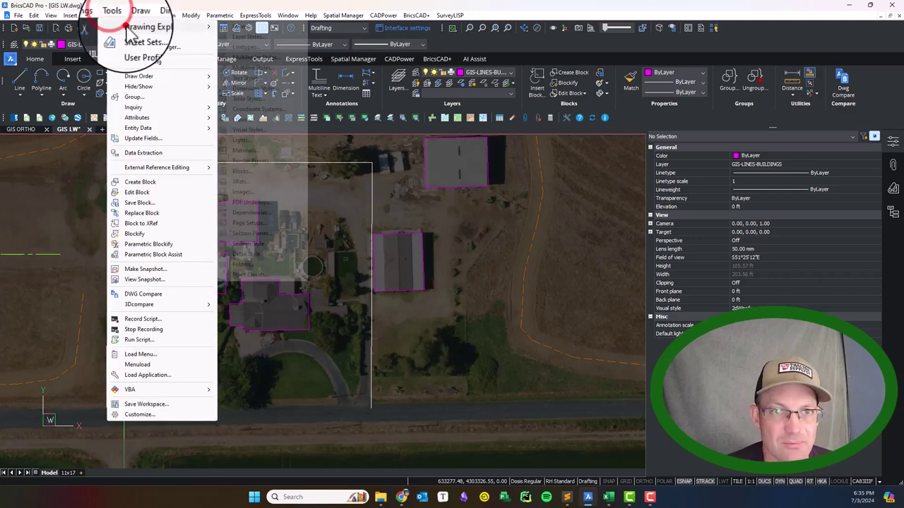
pyautogui.click(249, 28)
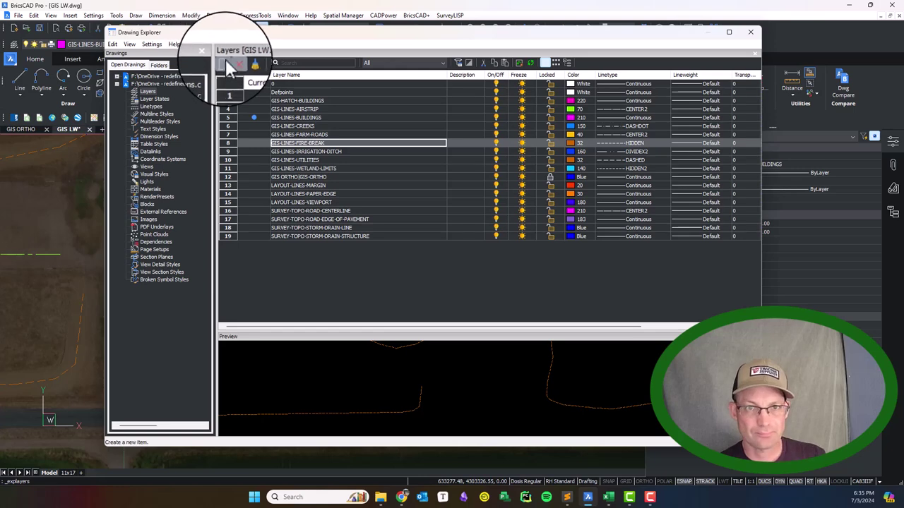
pyautogui.click(225, 61)
pyautogui.write('not')
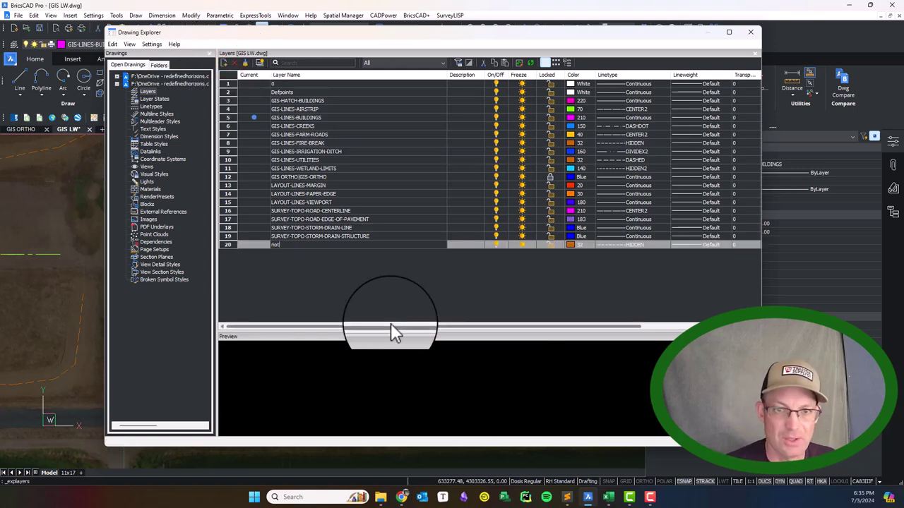
pyautogui.press('BackSpace')
pyautogui.press('BackSpace')
pyautogui.press('BackSpace')
pyautogui.write('NOT')
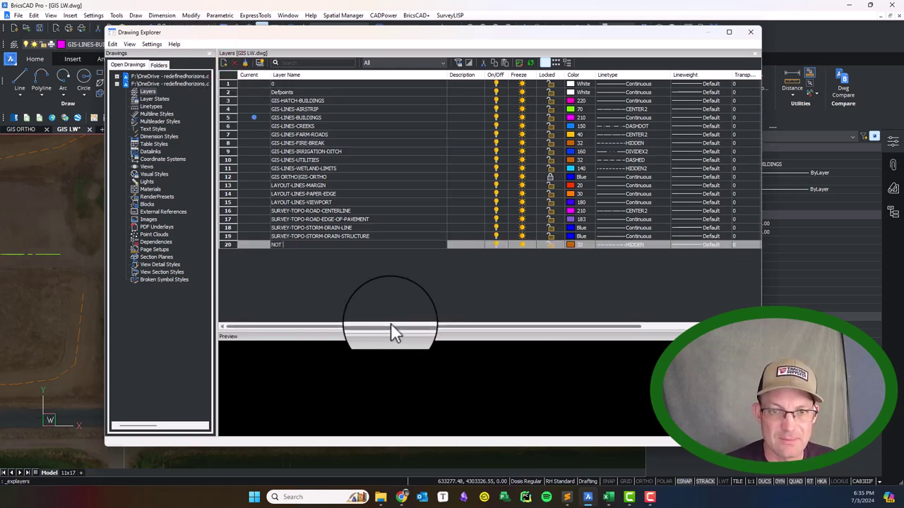
pyautogui.write(' NEEDED')
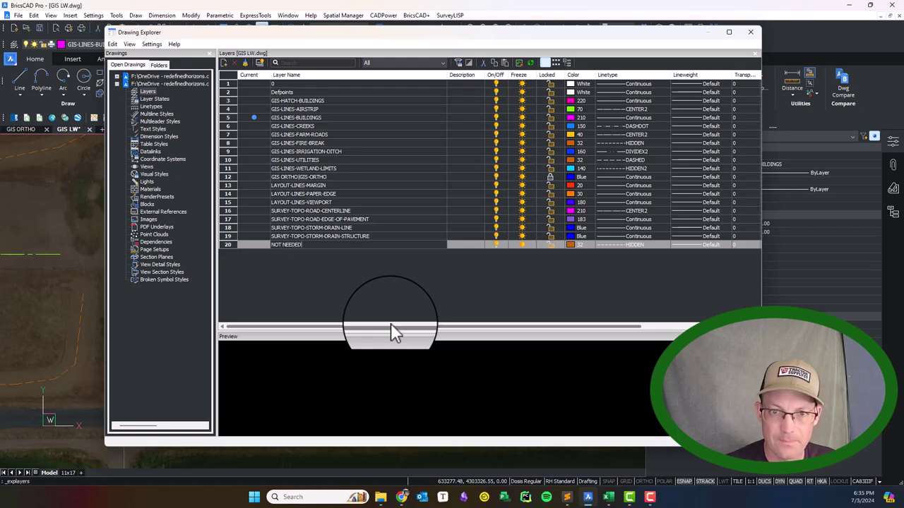
pyautogui.click(571, 244)
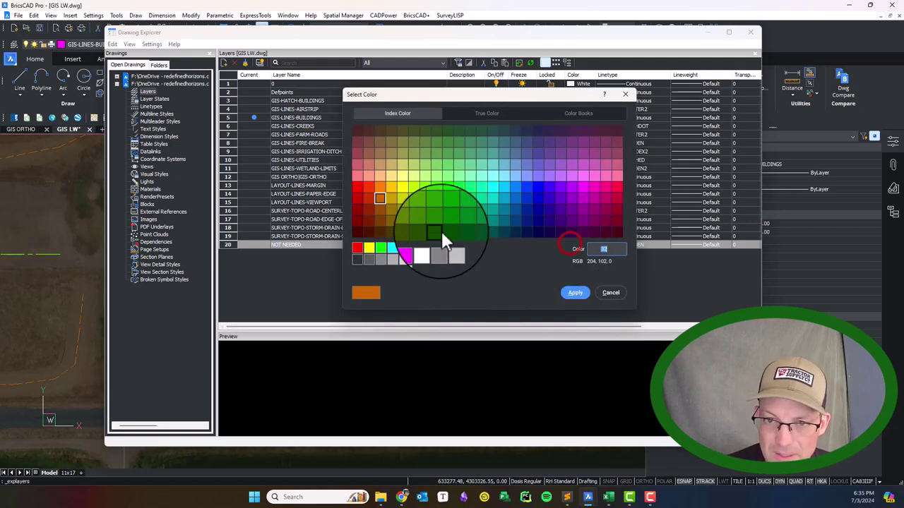
pyautogui.click(384, 260)
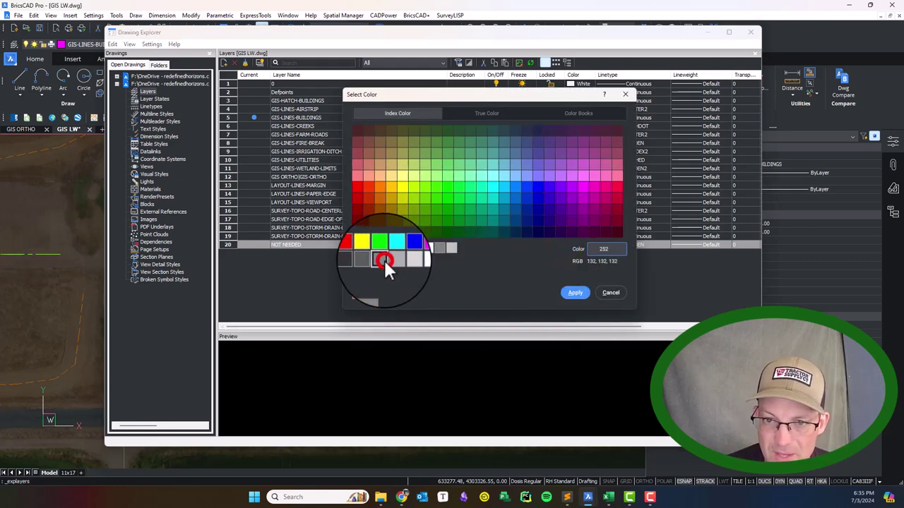
pyautogui.click(574, 293)
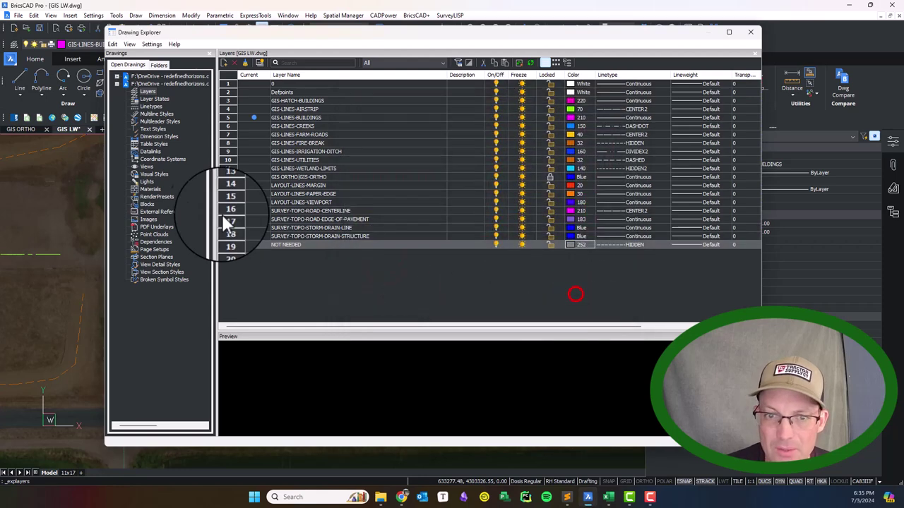
# - Move the central farmstead building outlines from magenta onto the NOT NEEDED layer
pyautogui.click(750, 30)
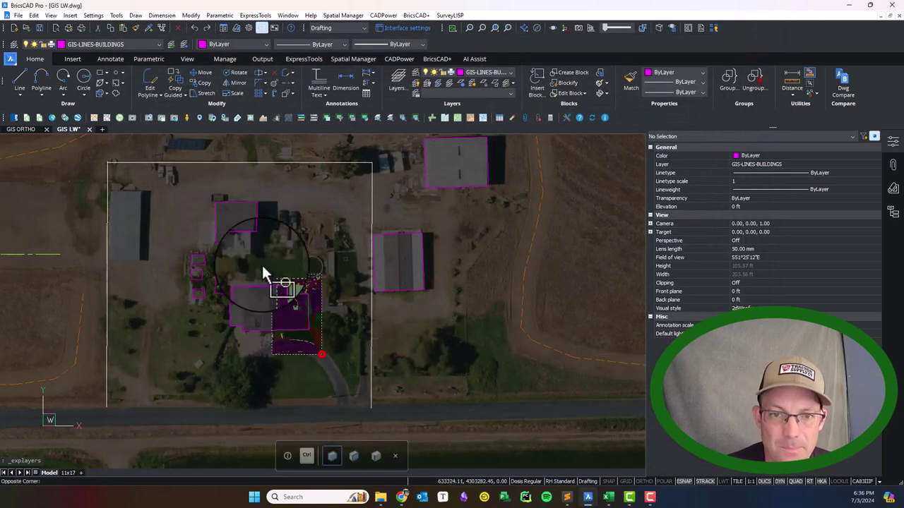
pyautogui.click(173, 189)
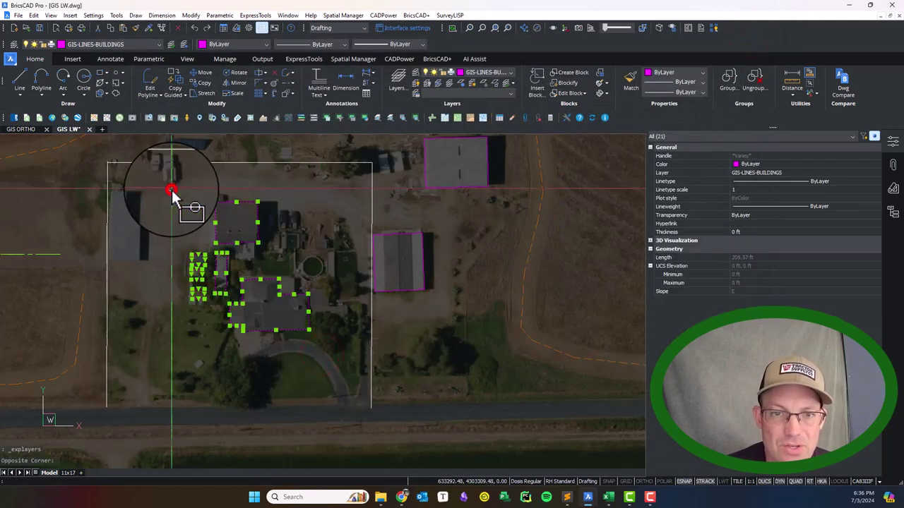
pyautogui.click(155, 44)
pyautogui.click(108, 211)
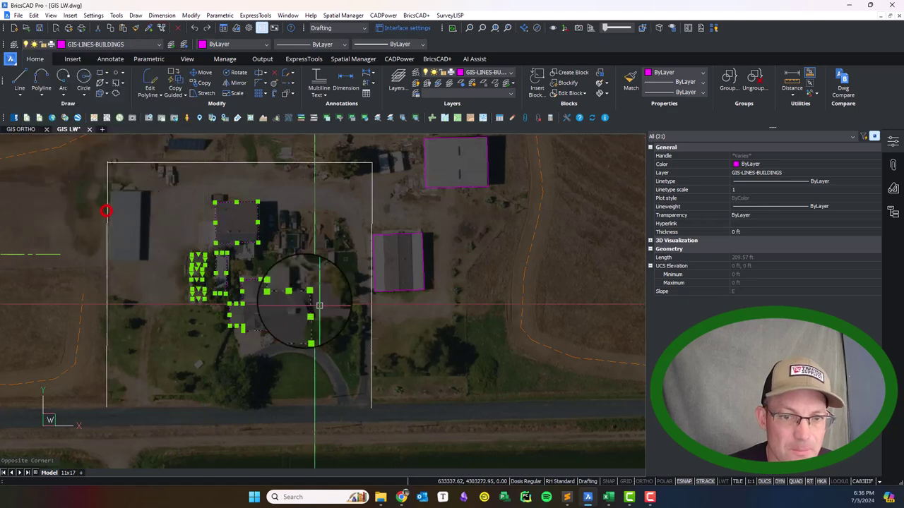
pyautogui.press('Escape')
pyautogui.moveTo(146, 195); pyautogui.dragTo(156, 216, button='middle')
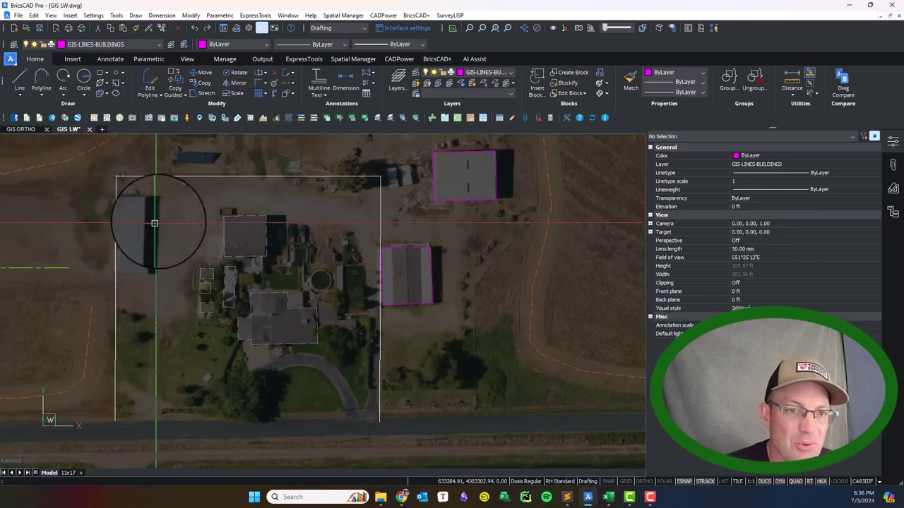
# - Navigate around the yard and fix the next corner of the white boundary
pyautogui.scroll(4, 155, 223)
pyautogui.scroll(-2, 162, 302)
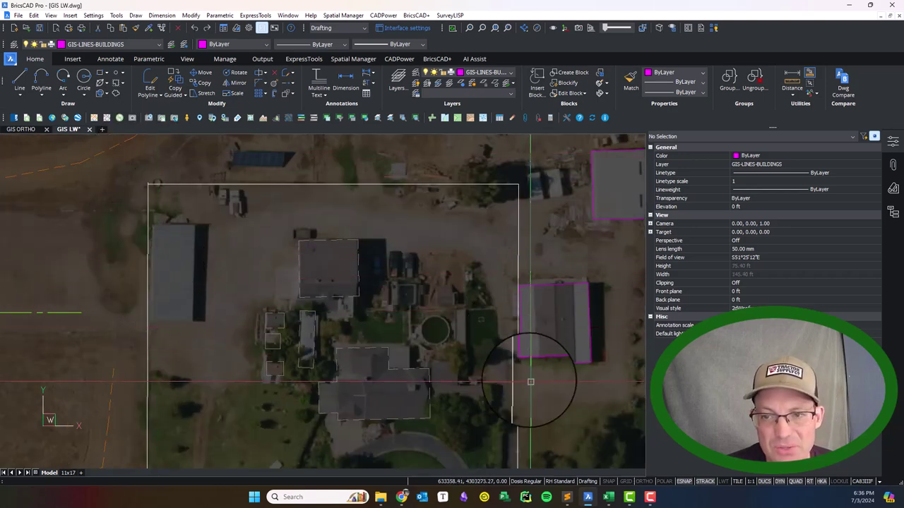
pyautogui.scroll(2, 494, 383)
pyautogui.scroll(-2, 452, 347)
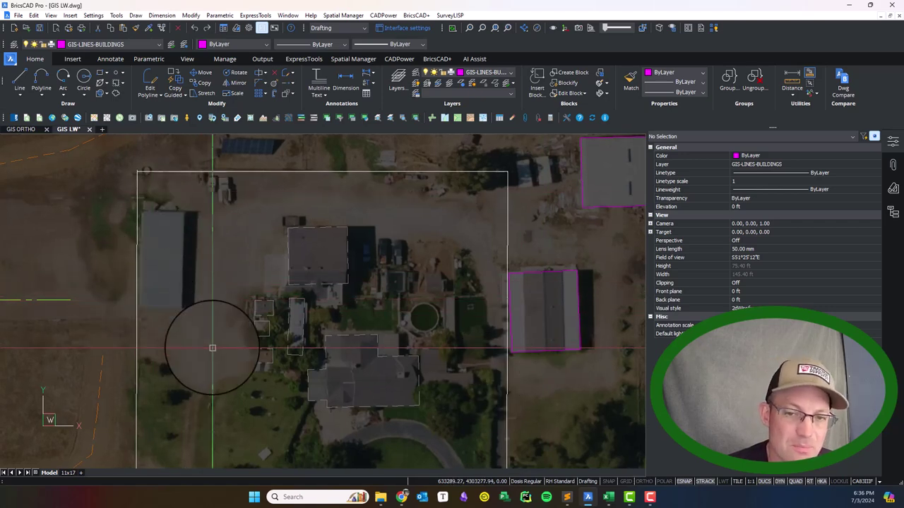
pyautogui.moveTo(212, 348); pyautogui.dragTo(191, 262, button='middle')
pyautogui.moveTo(490, 423); pyautogui.dragTo(483, 452, button='middle')
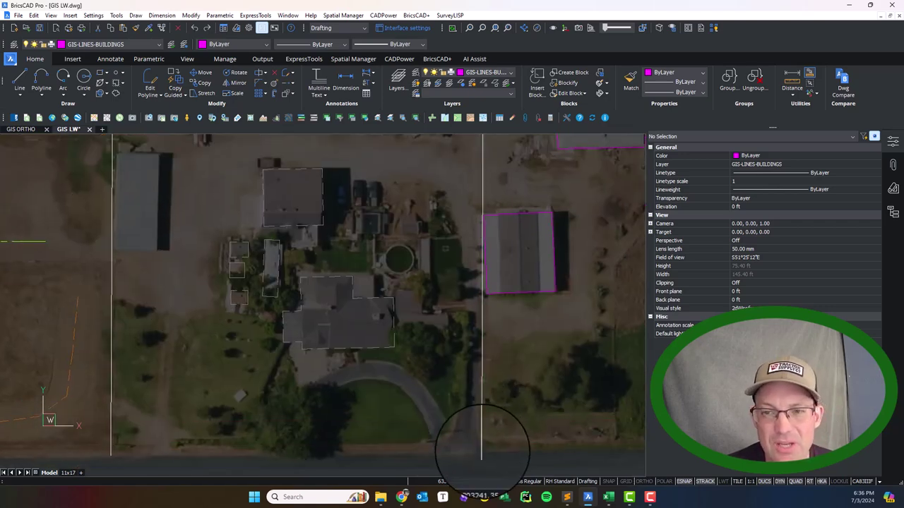
pyautogui.scroll(-2, 482, 452)
pyautogui.moveTo(377, 414); pyautogui.dragTo(286, 367, button='middle')
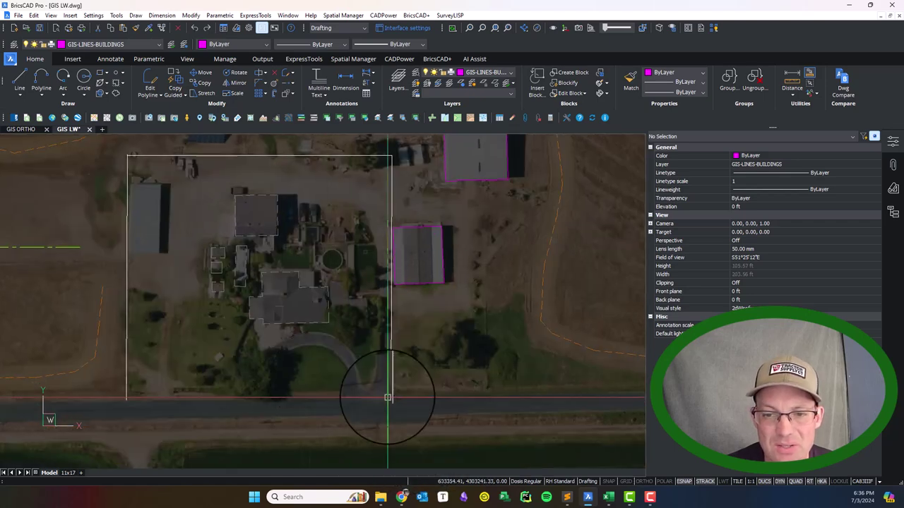
pyautogui.scroll(1, 436, 317)
pyautogui.scroll(-1, 428, 318)
pyautogui.moveTo(428, 318); pyautogui.dragTo(386, 397, button='middle')
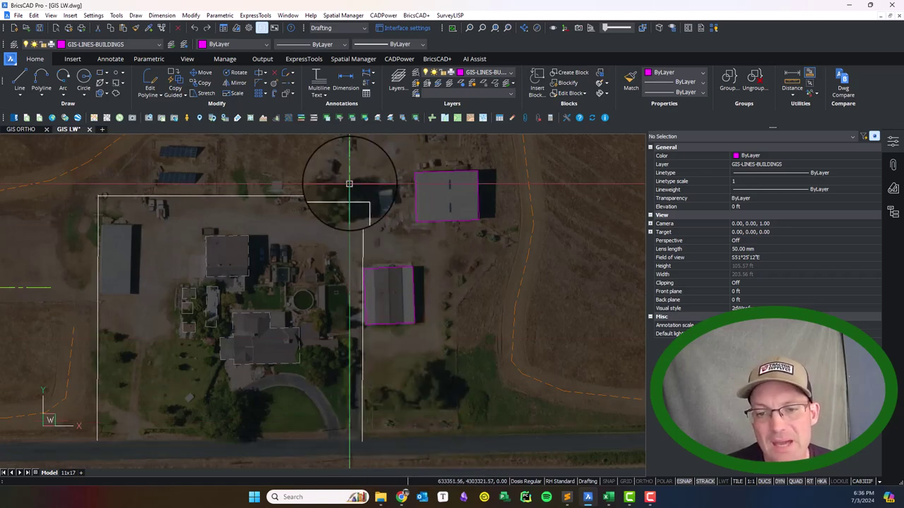
pyautogui.scroll(-3, 389, 304)
pyautogui.moveTo(229, 185); pyautogui.dragTo(317, 228, button='middle')
pyautogui.scroll(-4, 317, 228)
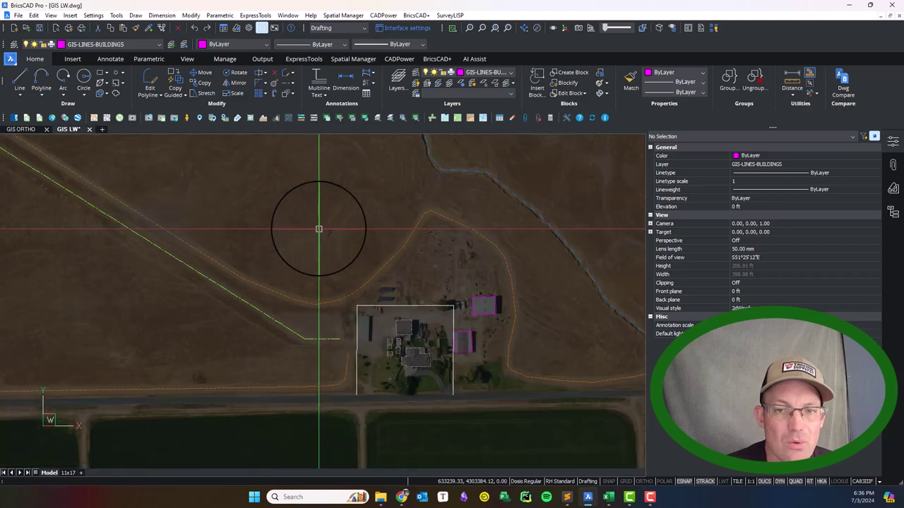
pyautogui.scroll(3, 379, 271)
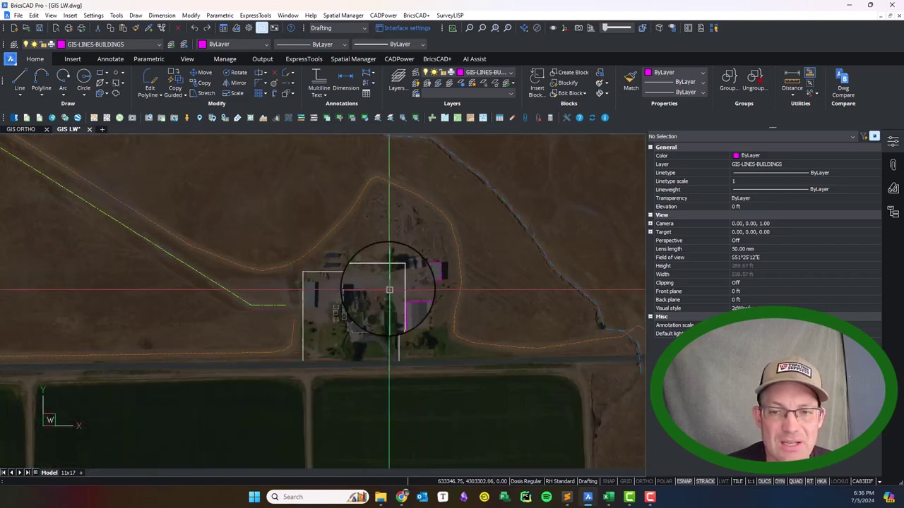
pyautogui.scroll(-3, 389, 290)
pyautogui.moveTo(412, 207); pyautogui.dragTo(347, 255, button='middle')
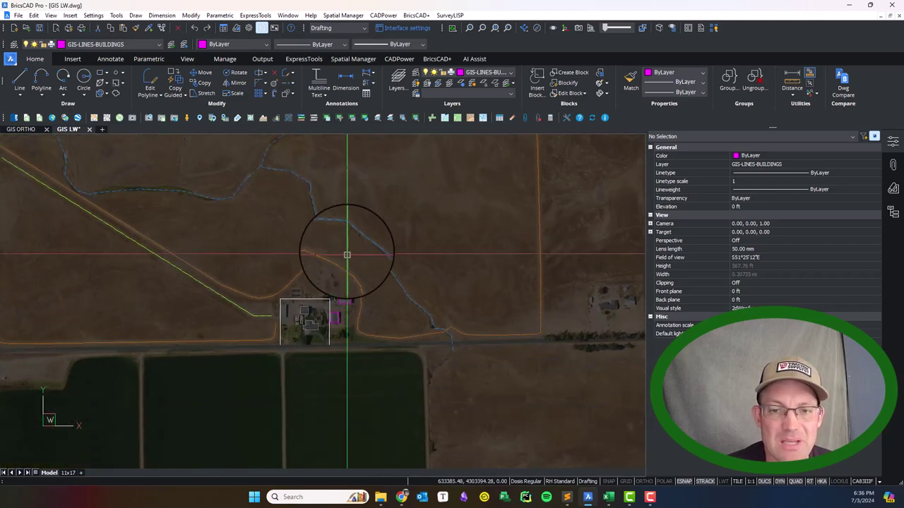
pyautogui.scroll(3, 351, 314)
pyautogui.scroll(1, 331, 379)
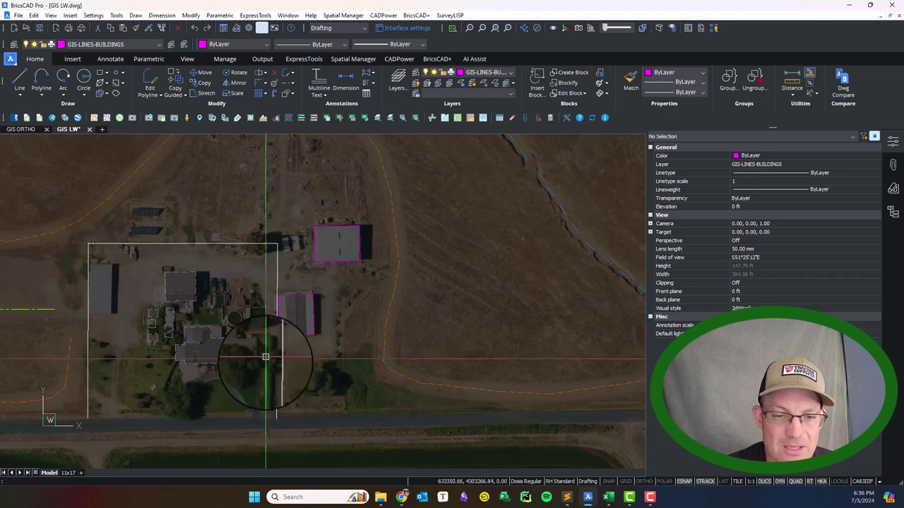
pyautogui.click(281, 423)
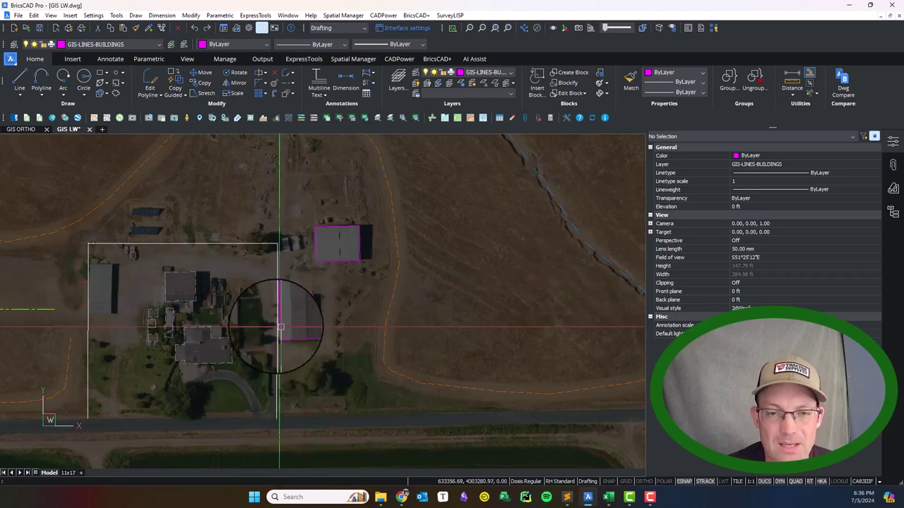
# - Pan and zoom back over the farmstead yard to continue the boundary
pyautogui.scroll(-3, 281, 358)
pyautogui.moveTo(173, 220)
pyautogui.mouseDown(button='middle')
pyautogui.moveTo(315, 256)
pyautogui.moveTo(282, 209)
pyautogui.mouseUp(button='middle')
pyautogui.scroll(3, 289, 262)
pyautogui.scroll(3, 414, 354)
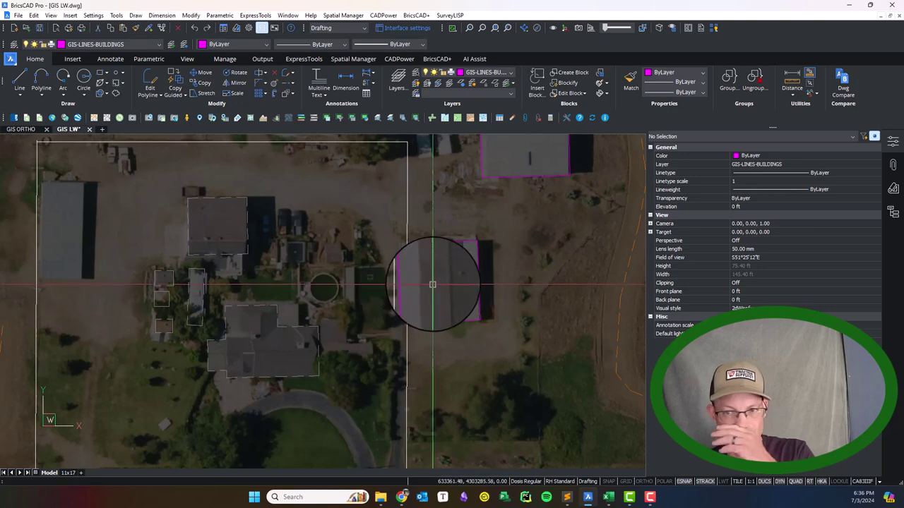
pyautogui.scroll(5, 391, 302)
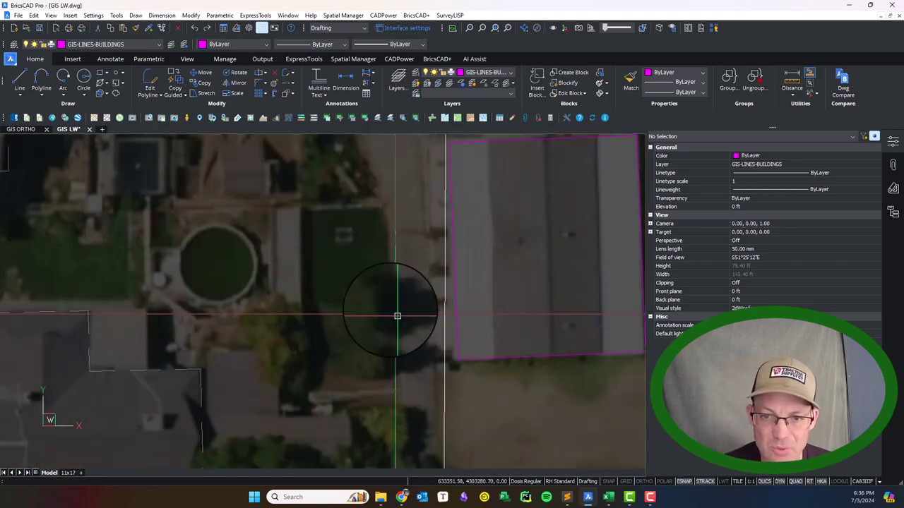
pyautogui.scroll(-3, 433, 316)
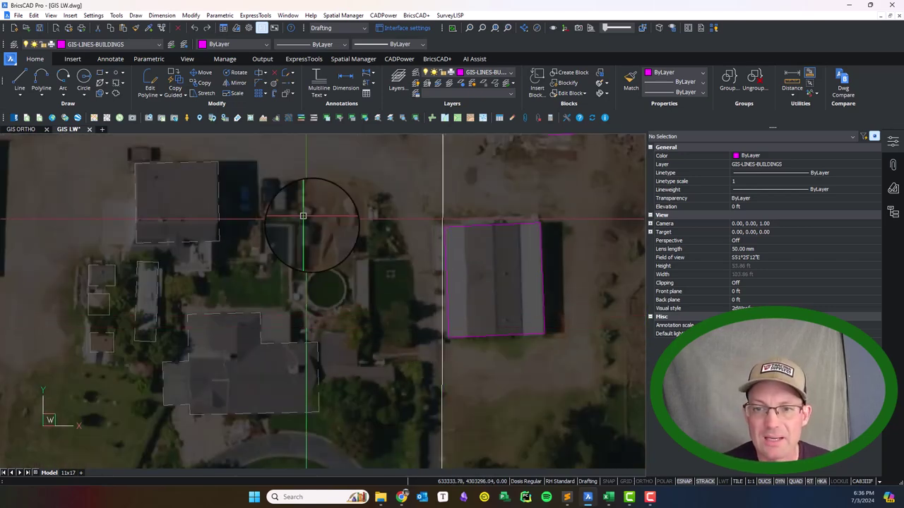
pyautogui.moveTo(442, 258); pyautogui.dragTo(391, 275, button='middle')
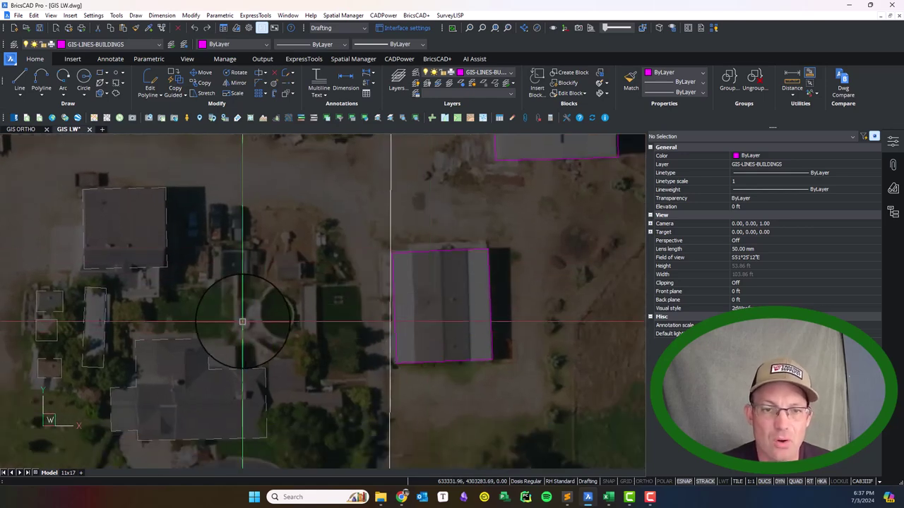
pyautogui.scroll(-4, 262, 303)
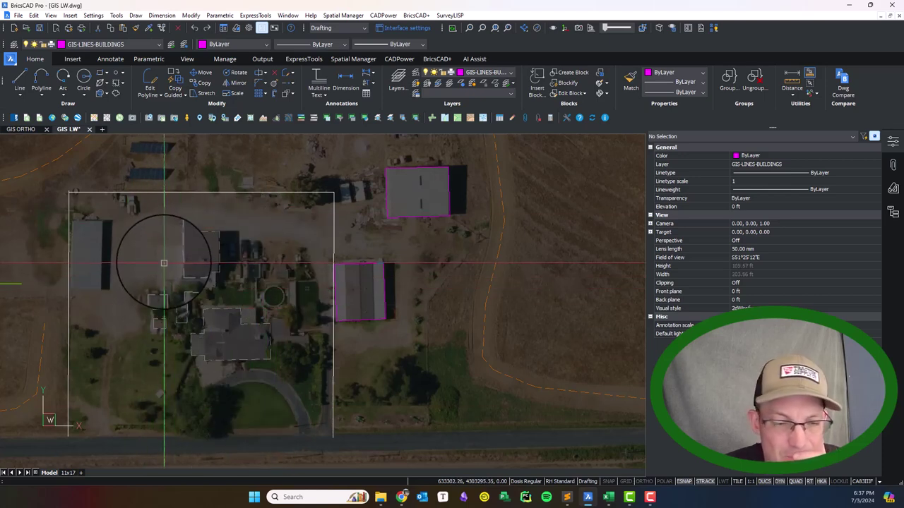
# - Make GIS-LINES-UTILITIES current and draw a utility line from the shed corner
pyautogui.click(145, 44)
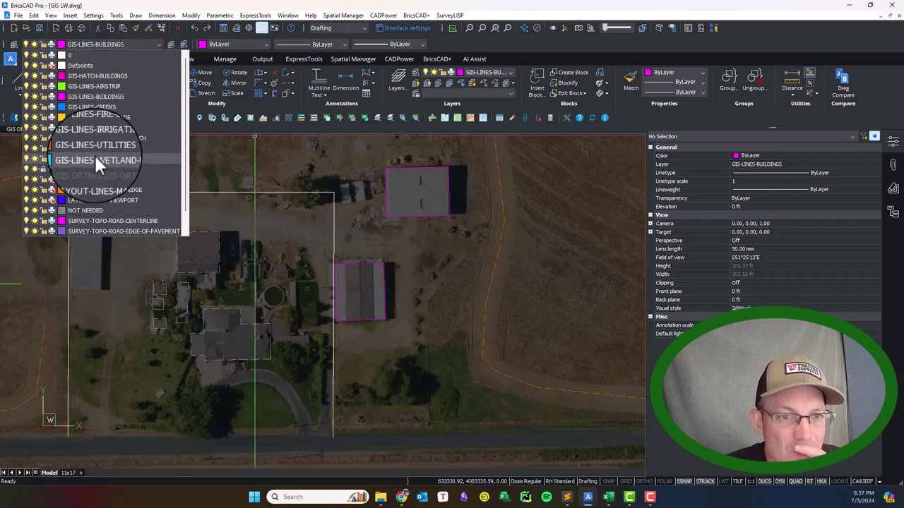
pyautogui.scroll(5, 368, 285)
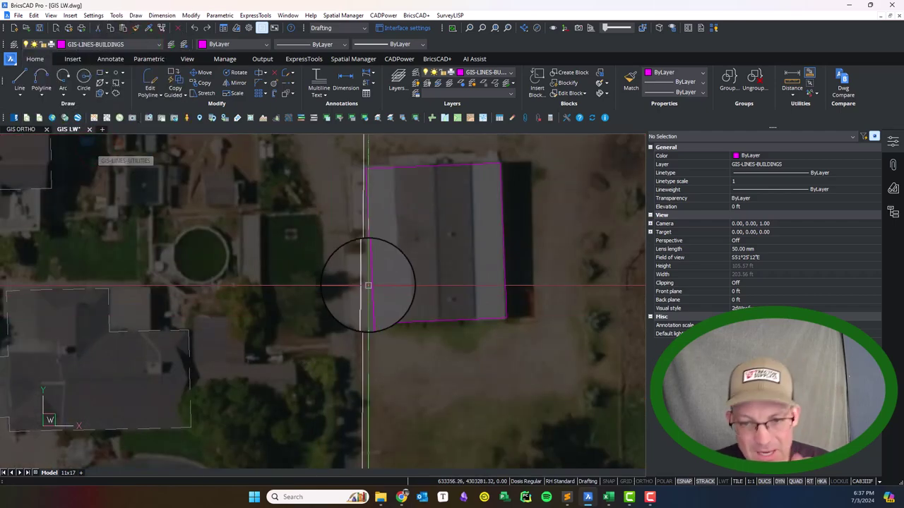
pyautogui.scroll(3, 368, 279)
pyautogui.press('l')
pyautogui.press('Return')
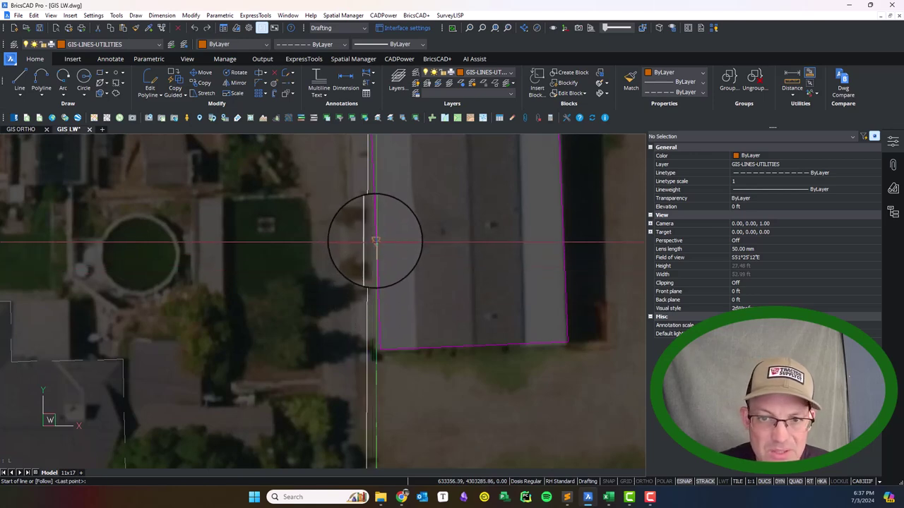
pyautogui.click(372, 227)
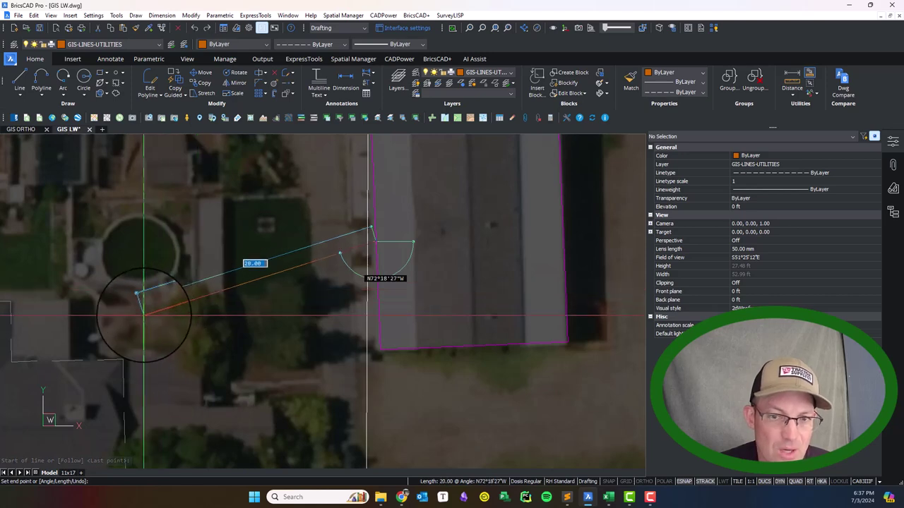
pyautogui.click(143, 316)
pyautogui.scroll(-3, 158, 252)
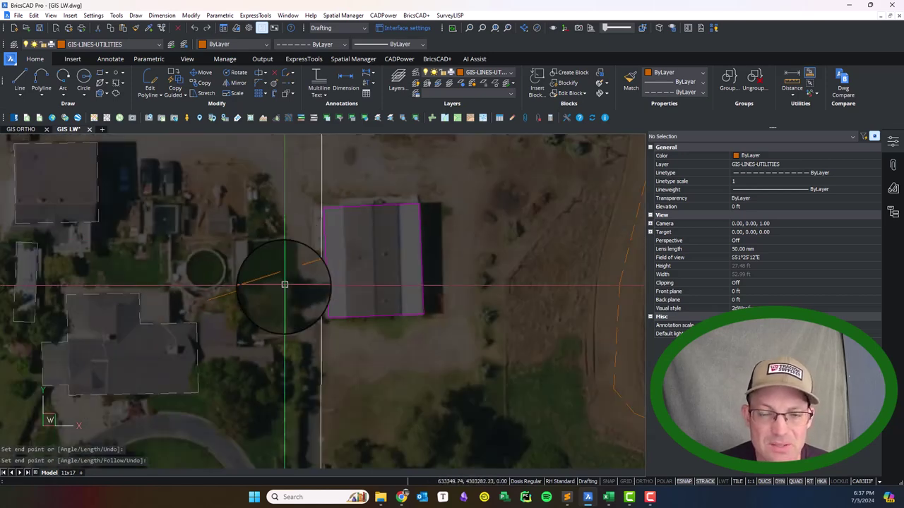
pyautogui.moveTo(282, 283); pyautogui.dragTo(329, 257, button='middle')
# - Draw a second utility line from the building corner west toward the house
pyautogui.press('Return')
pyautogui.press('Return')
pyautogui.scroll(4, 329, 262)
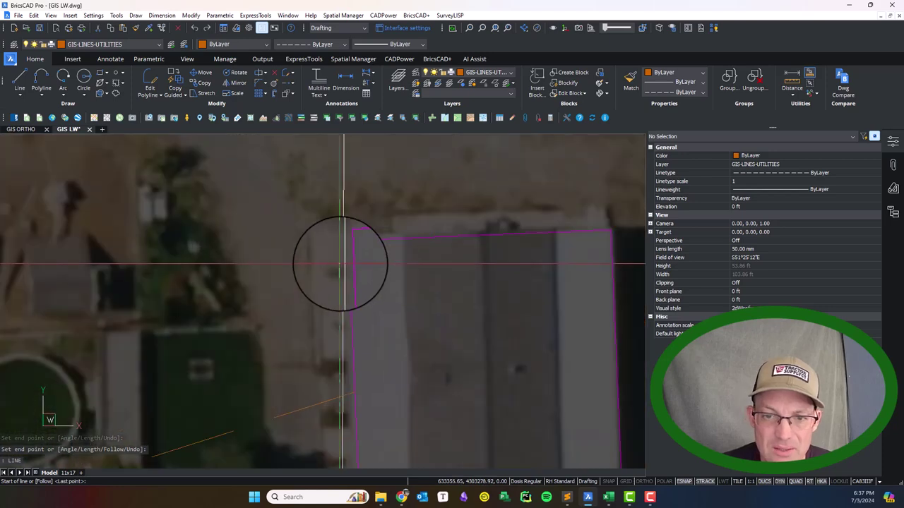
pyautogui.click(357, 221)
pyautogui.scroll(-2, 253, 232)
pyautogui.moveTo(252, 232); pyautogui.dragTo(415, 366, button='middle')
pyautogui.click(438, 354)
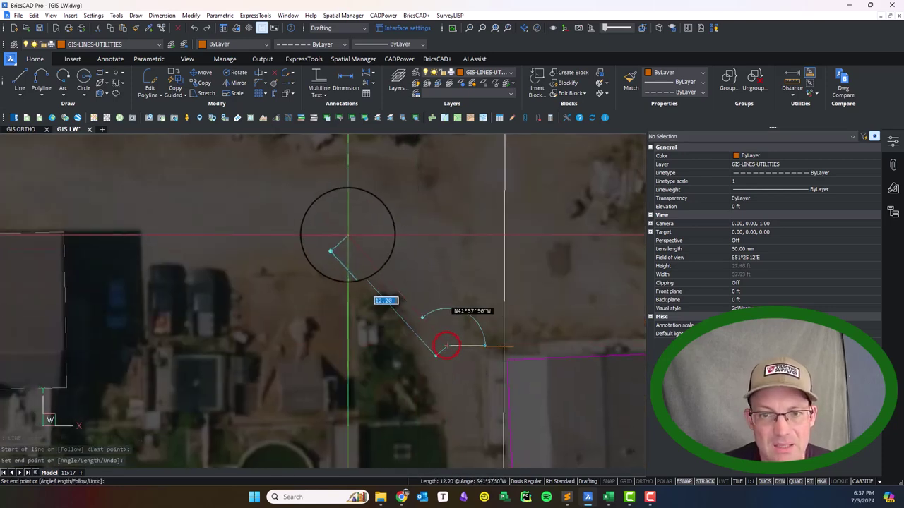
pyautogui.scroll(-2, 116, 202)
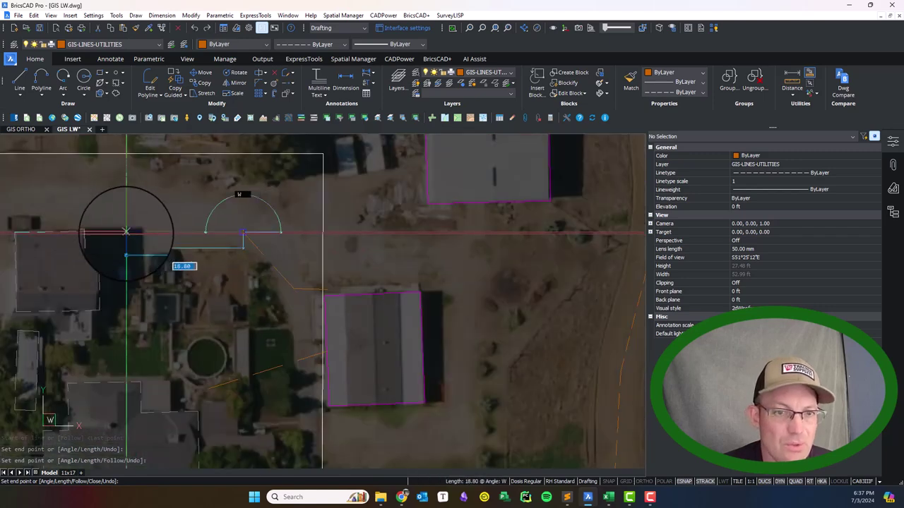
pyautogui.moveTo(115, 202); pyautogui.dragTo(324, 288, button='middle')
pyautogui.scroll(3, 298, 275)
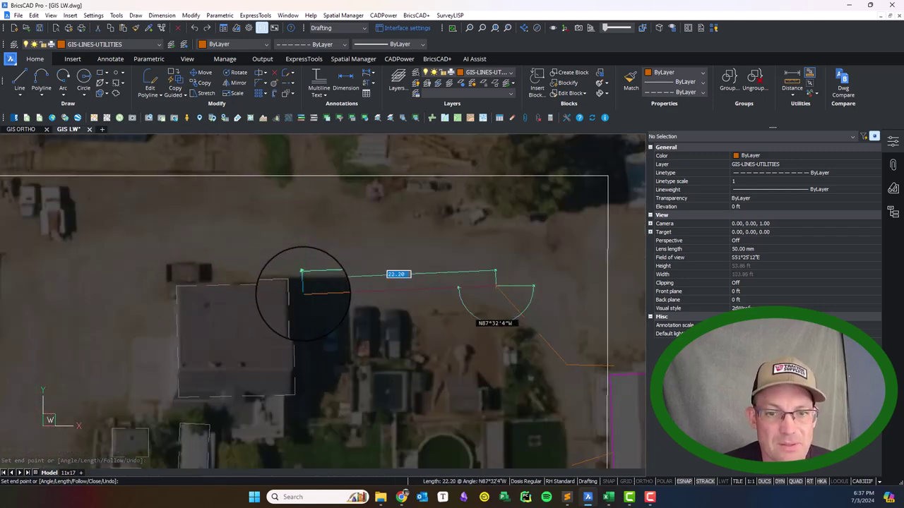
pyautogui.click(296, 291)
pyautogui.press('Escape')
pyautogui.scroll(-4, 293, 288)
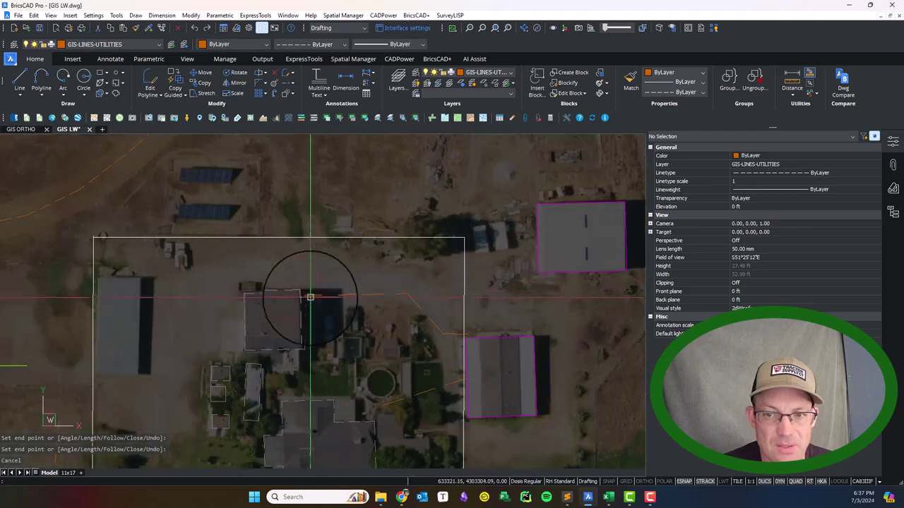
# - Complete the farmstead rectangle by fixing its far corner
pyautogui.scroll(3, 289, 311)
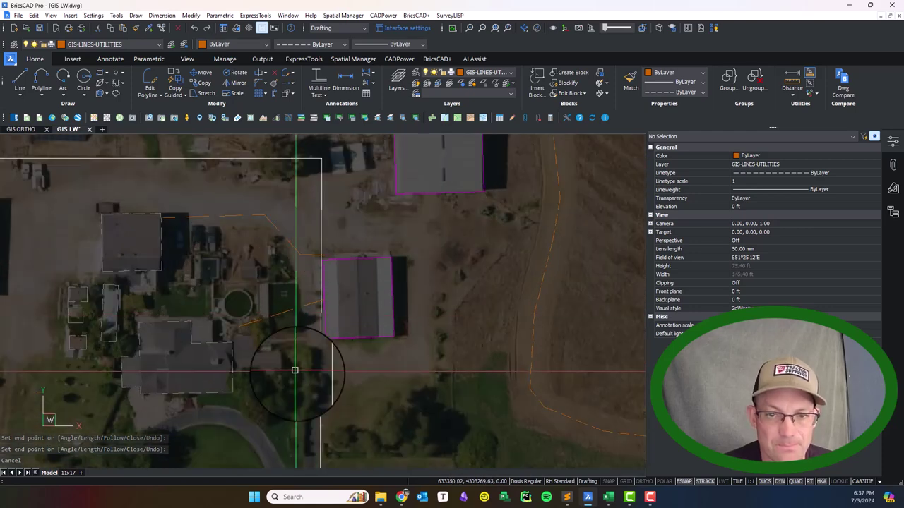
pyautogui.scroll(-1, 313, 262)
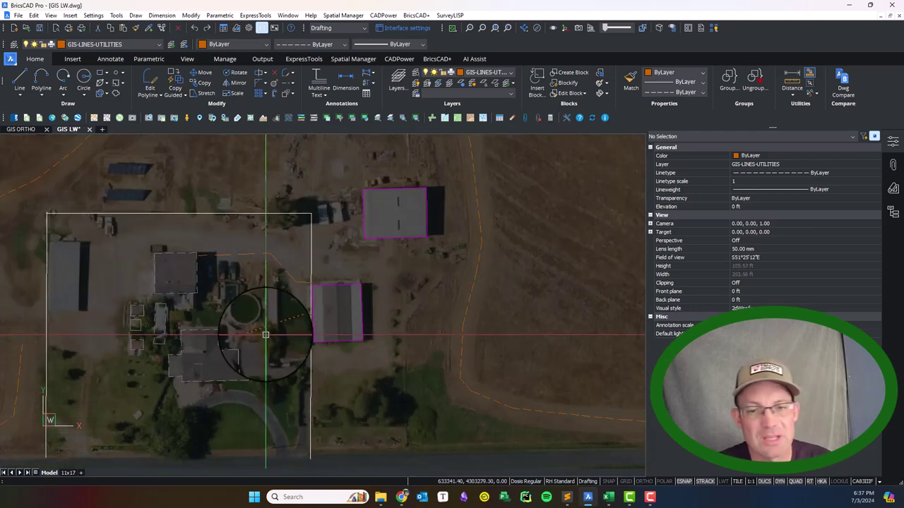
pyautogui.scroll(-3, 257, 262)
pyautogui.scroll(-2, 294, 245)
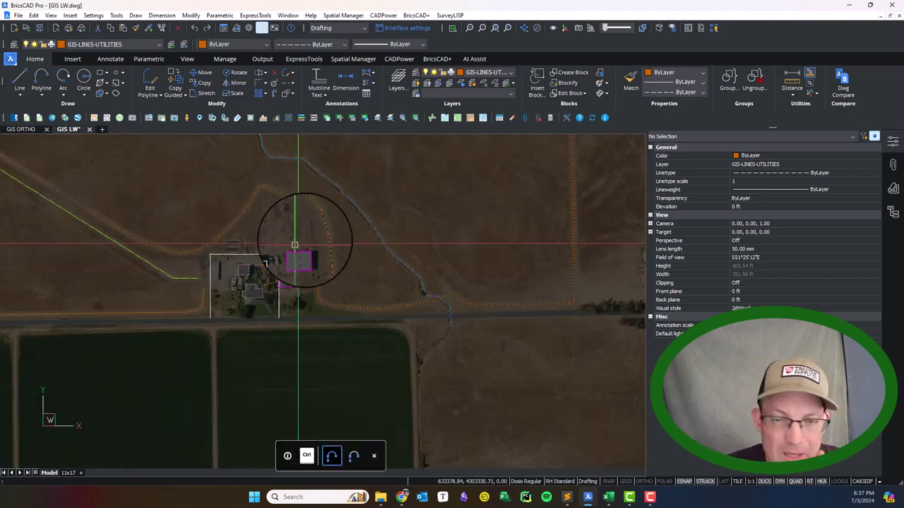
pyautogui.scroll(-3, 295, 245)
pyautogui.scroll(2, 242, 262)
pyautogui.scroll(2, 277, 387)
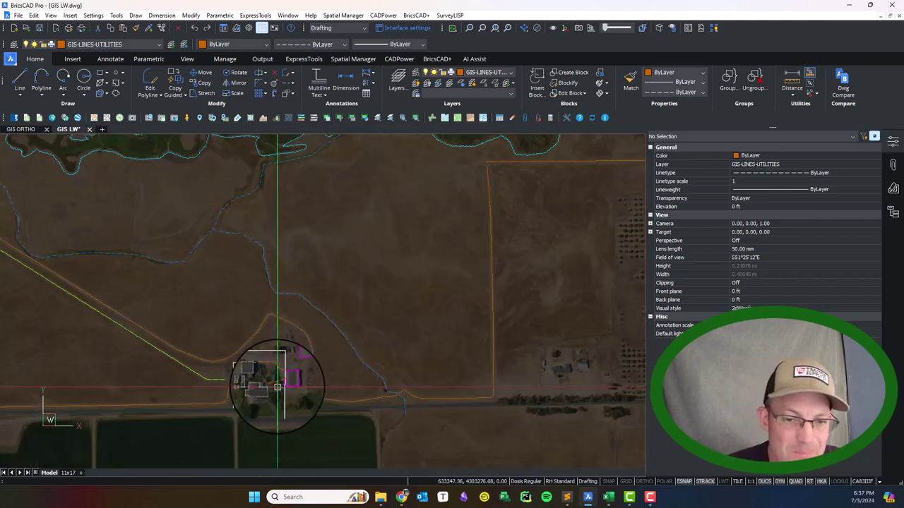
pyautogui.scroll(1, 278, 387)
pyautogui.scroll(2, 269, 374)
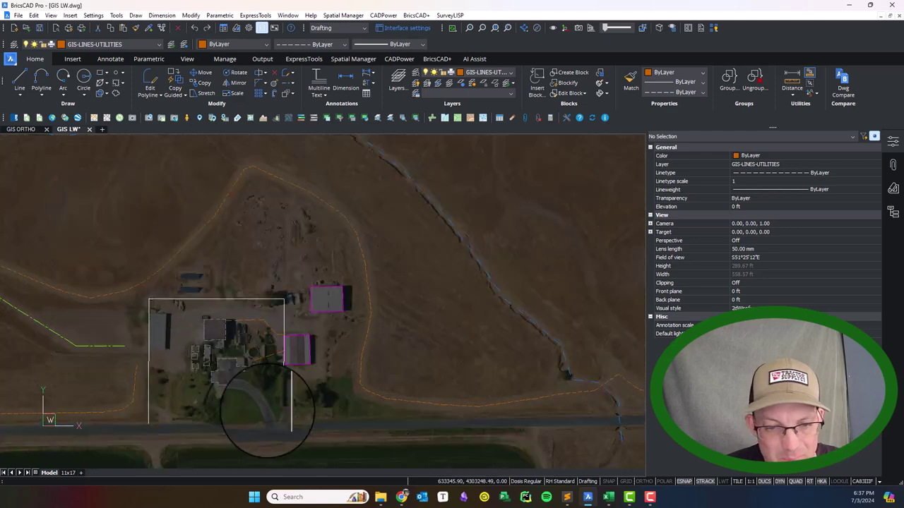
pyautogui.scroll(2, 269, 375)
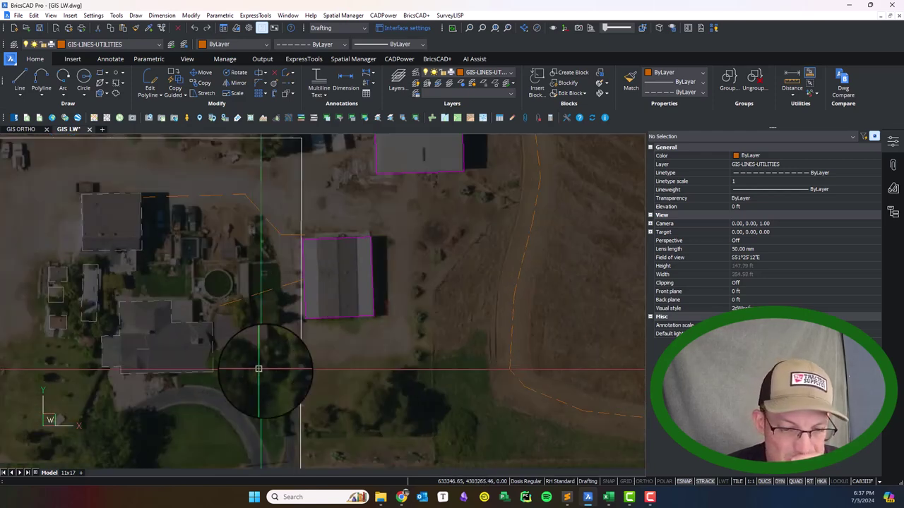
pyautogui.moveTo(212, 358); pyautogui.dragTo(256, 379, button='middle')
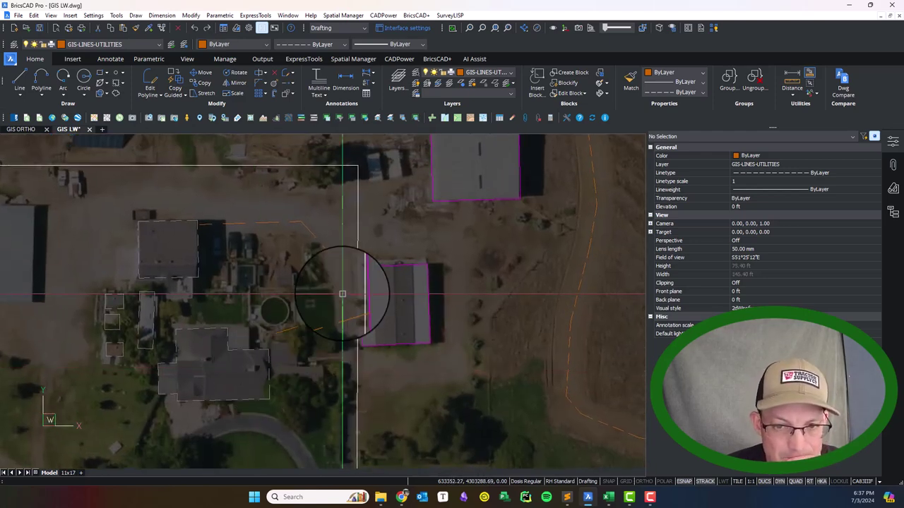
pyautogui.scroll(-2, 356, 266)
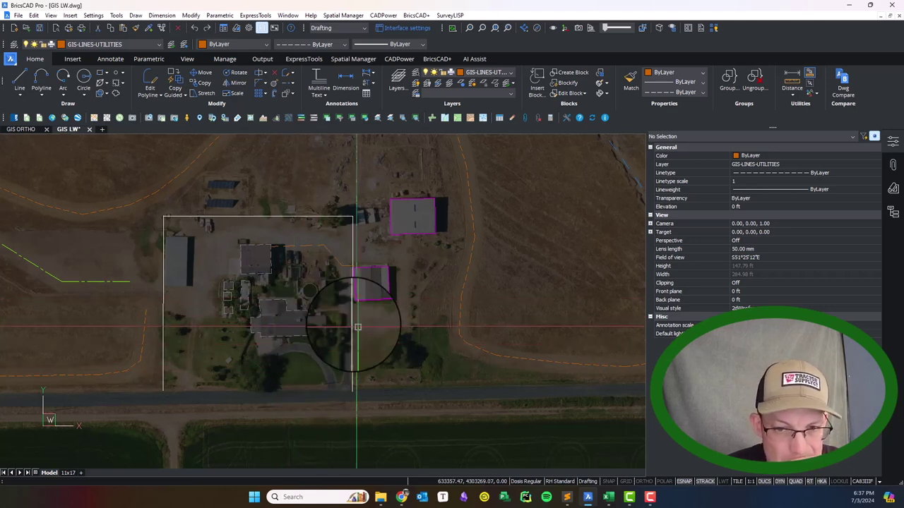
pyautogui.click(355, 394)
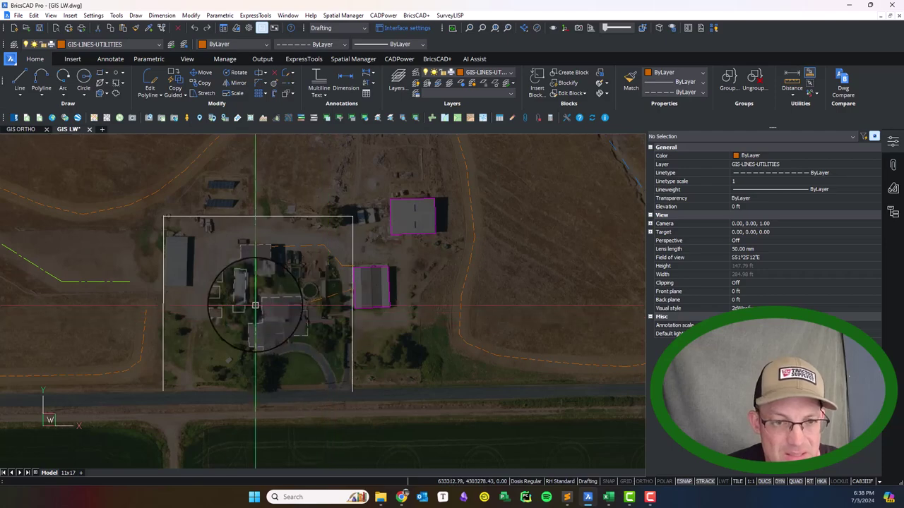
# - Zoom and pan until the upper magenta building fills the view
pyautogui.scroll(-3, 255, 305)
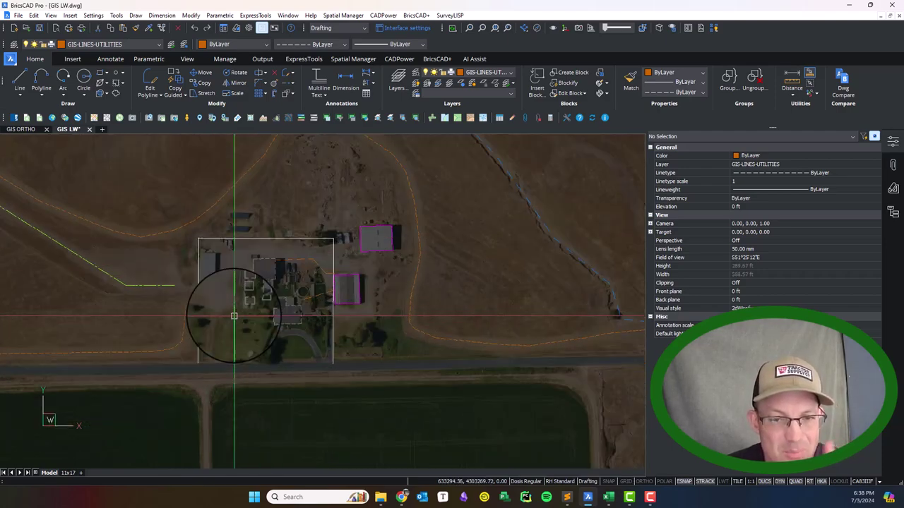
pyautogui.scroll(4, 233, 317)
pyautogui.scroll(-3, 283, 303)
pyautogui.scroll(2, 401, 375)
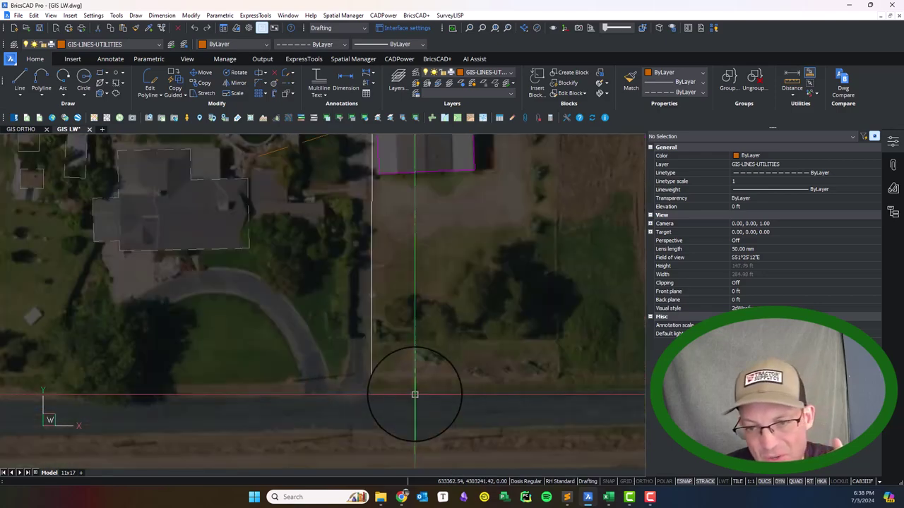
pyautogui.scroll(-3, 381, 367)
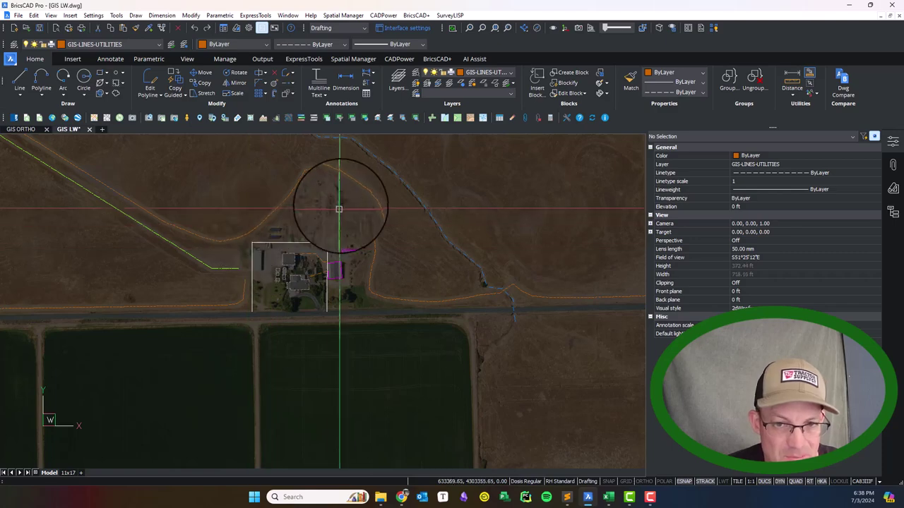
pyautogui.scroll(3, 313, 247)
pyautogui.scroll(3, 308, 359)
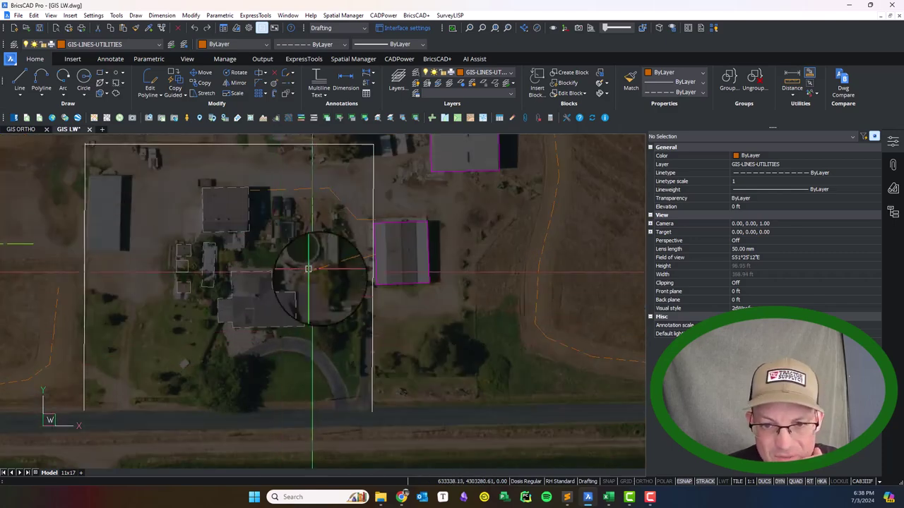
pyautogui.scroll(-4, 287, 355)
pyautogui.scroll(-4, 291, 249)
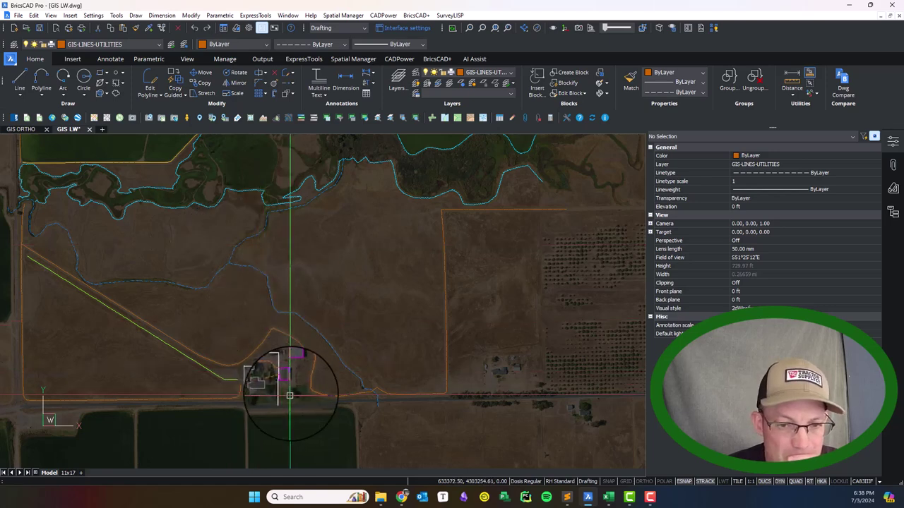
pyautogui.scroll(5, 272, 375)
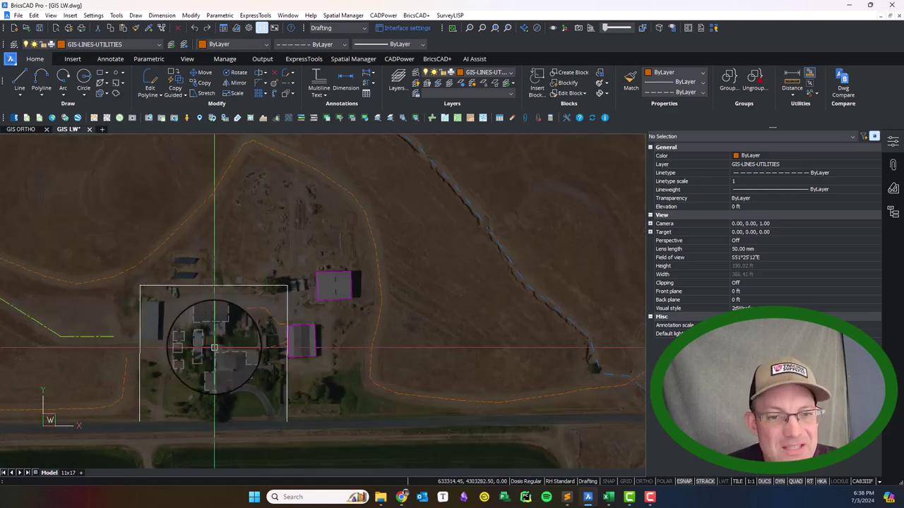
pyautogui.moveTo(214, 348); pyautogui.dragTo(272, 320, button='middle')
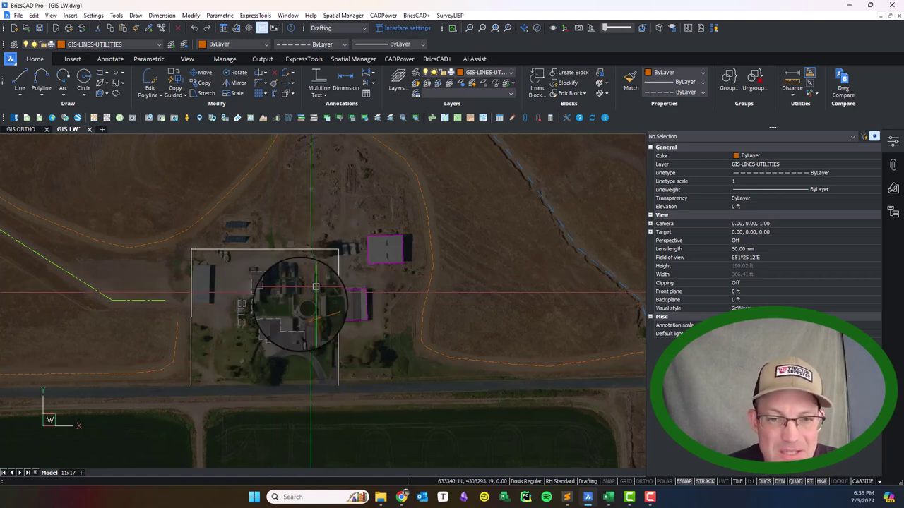
pyautogui.moveTo(368, 302); pyautogui.dragTo(367, 328, button='middle')
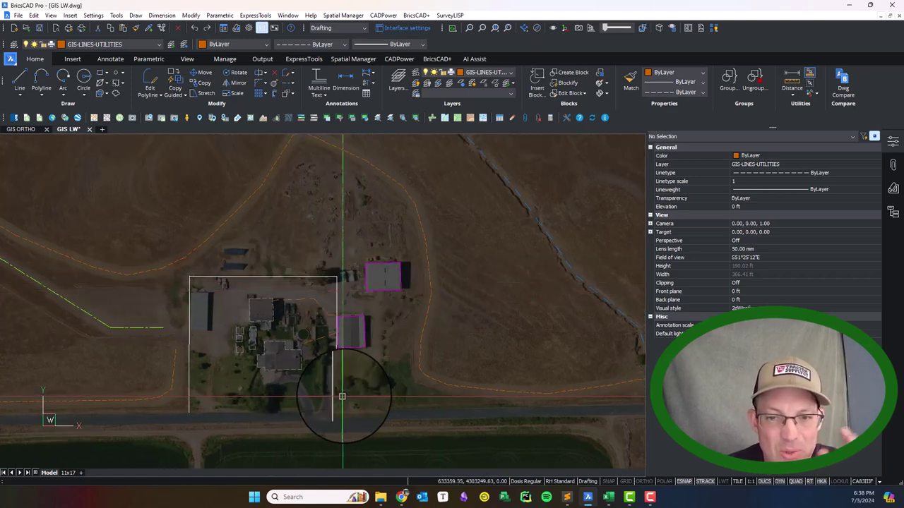
pyautogui.scroll(2, 345, 323)
pyautogui.scroll(-5, 339, 323)
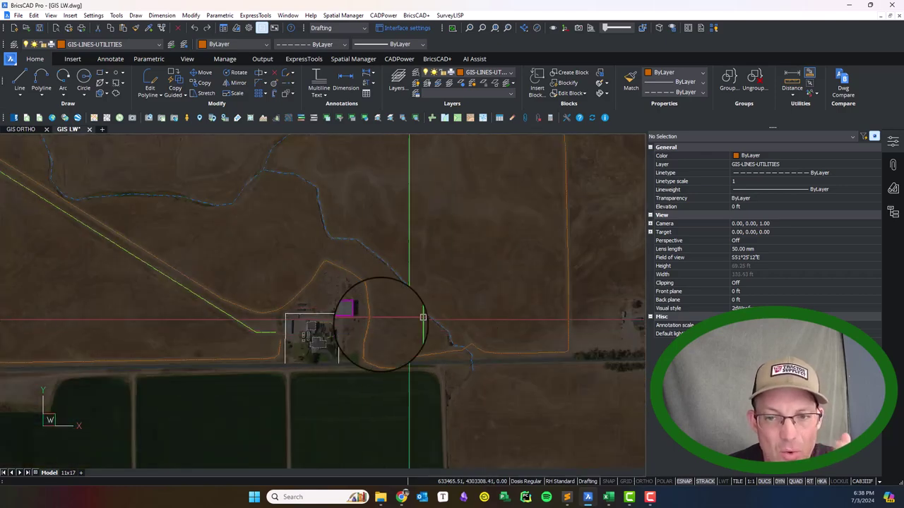
pyautogui.scroll(3, 353, 322)
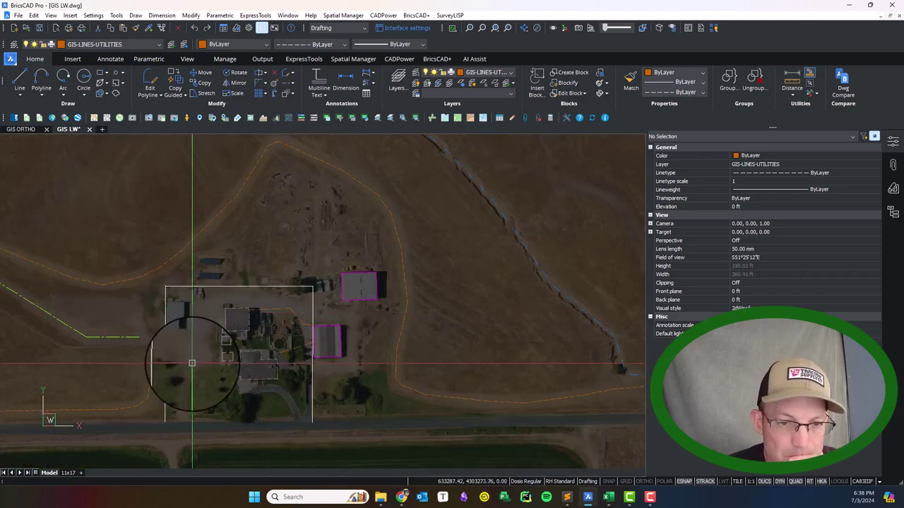
pyautogui.moveTo(188, 363)
pyautogui.mouseDown(button='middle')
pyautogui.moveTo(219, 327)
pyautogui.moveTo(256, 345)
pyautogui.moveTo(289, 339)
pyautogui.moveTo(272, 355)
pyautogui.mouseUp(button='middle')
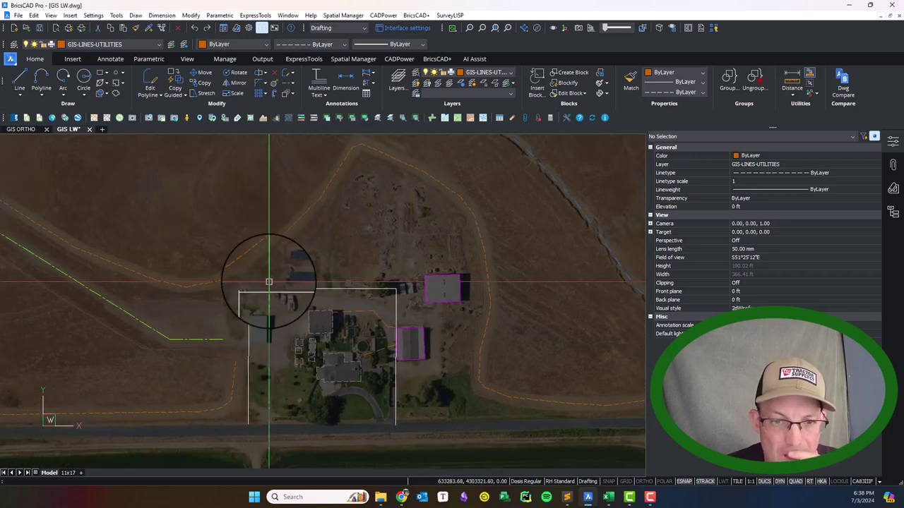
pyautogui.scroll(5, 268, 281)
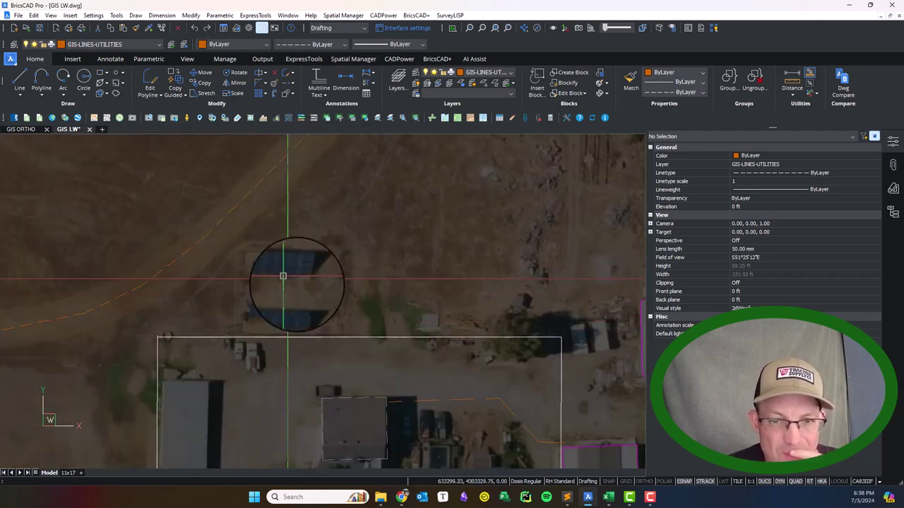
pyautogui.scroll(-2, 289, 308)
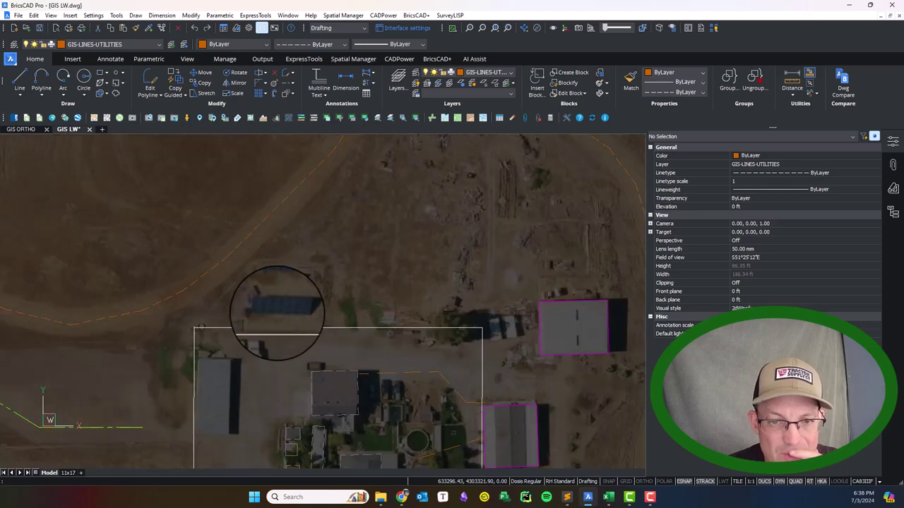
pyautogui.scroll(-1, 391, 247)
pyautogui.moveTo(414, 262)
pyautogui.mouseDown(button='middle')
pyautogui.moveTo(348, 259)
pyautogui.moveTo(328, 273)
pyautogui.mouseUp(button='middle')
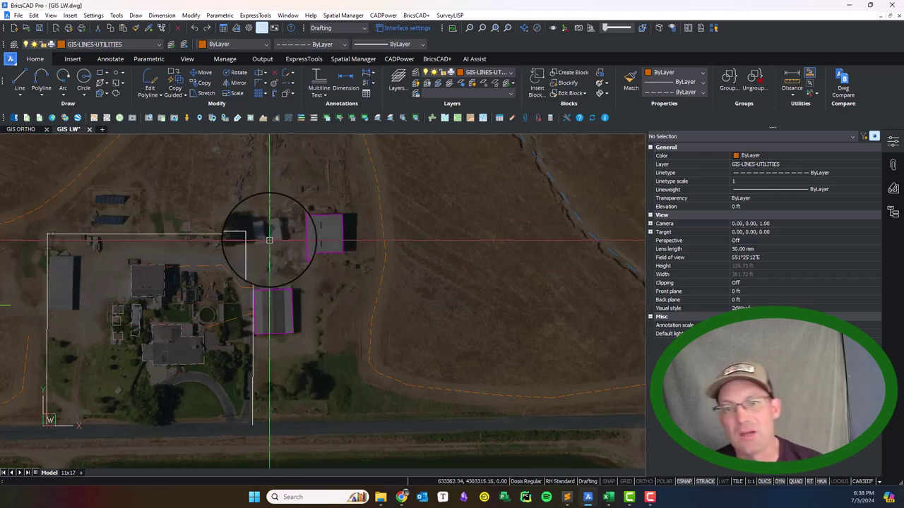
pyautogui.scroll(-7, 323, 226)
pyautogui.scroll(8, 313, 222)
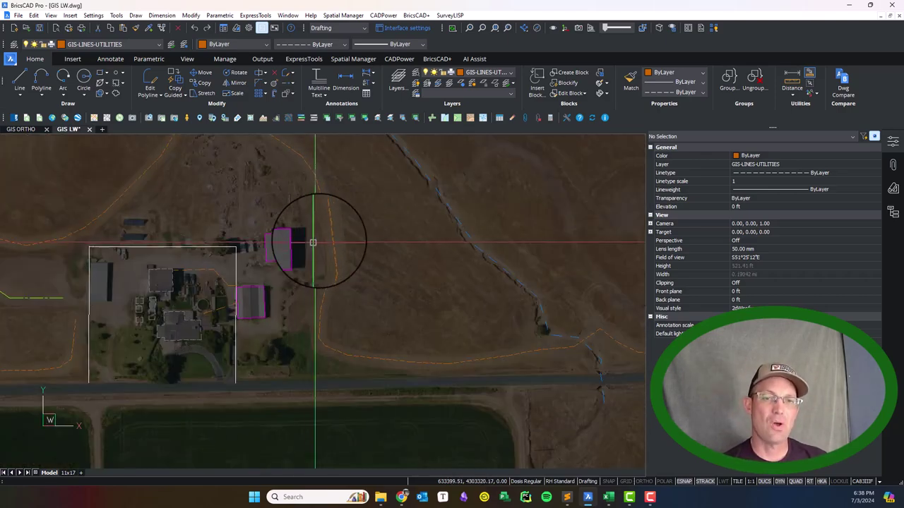
pyautogui.moveTo(268, 293); pyautogui.dragTo(373, 299, button='middle')
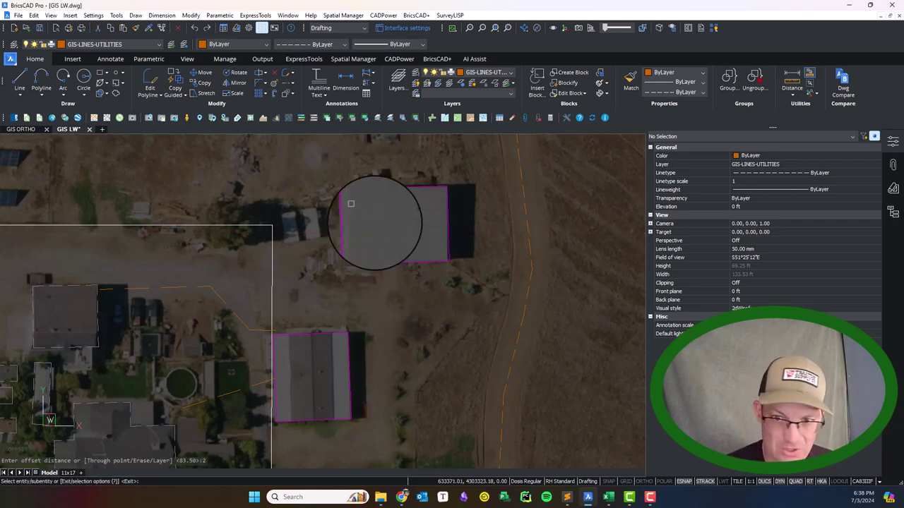
# - Offset the upper building's top and right edges 2 units inward
pyautogui.click(367, 187)
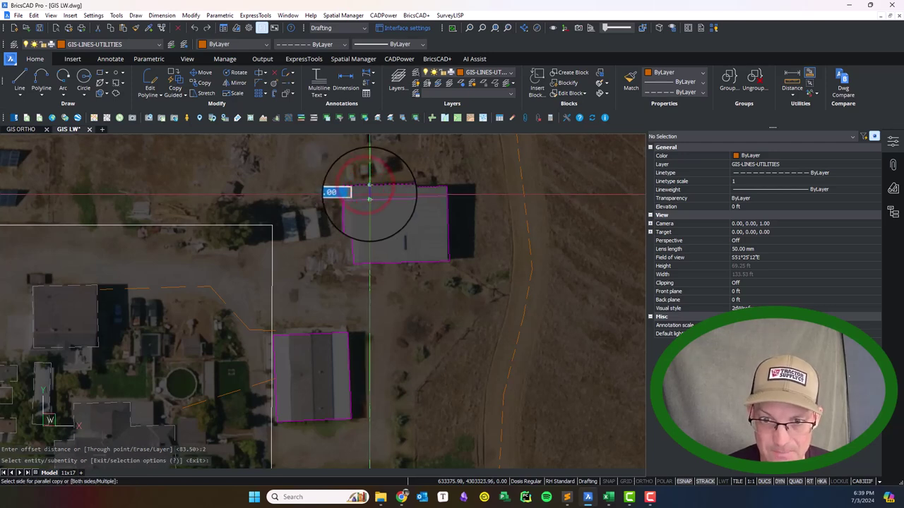
pyautogui.click(468, 242)
pyautogui.click(448, 220)
pyautogui.click(422, 253)
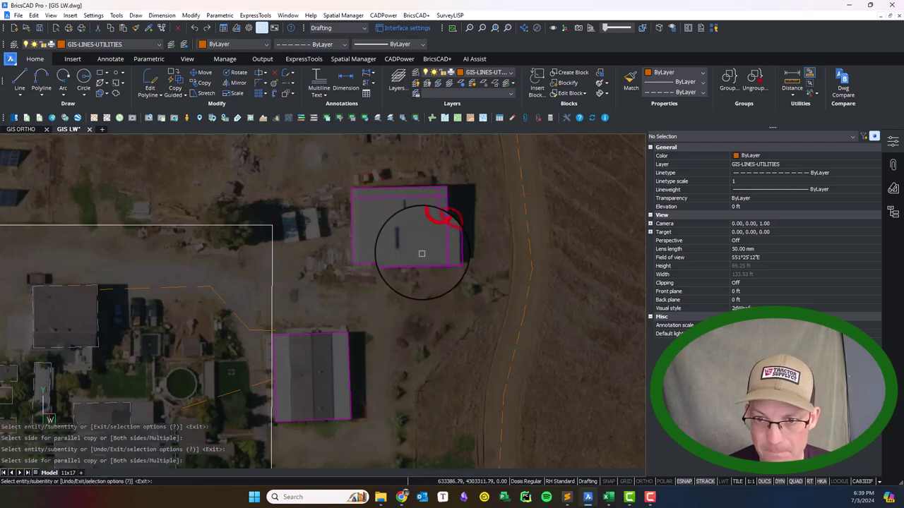
pyautogui.click(381, 237)
pyautogui.press('Escape')
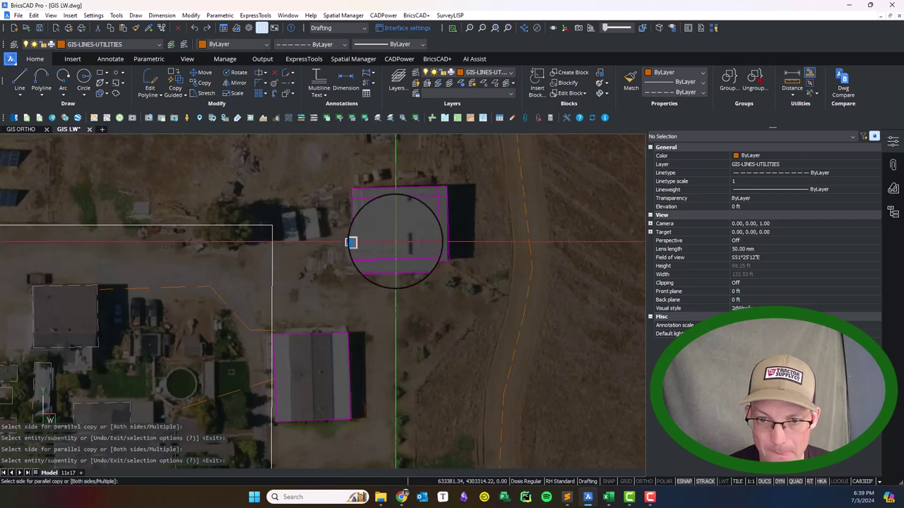
# - Close the inset outline's corners with zero-radius fillets
pyautogui.write('l')
pyautogui.press('Return')
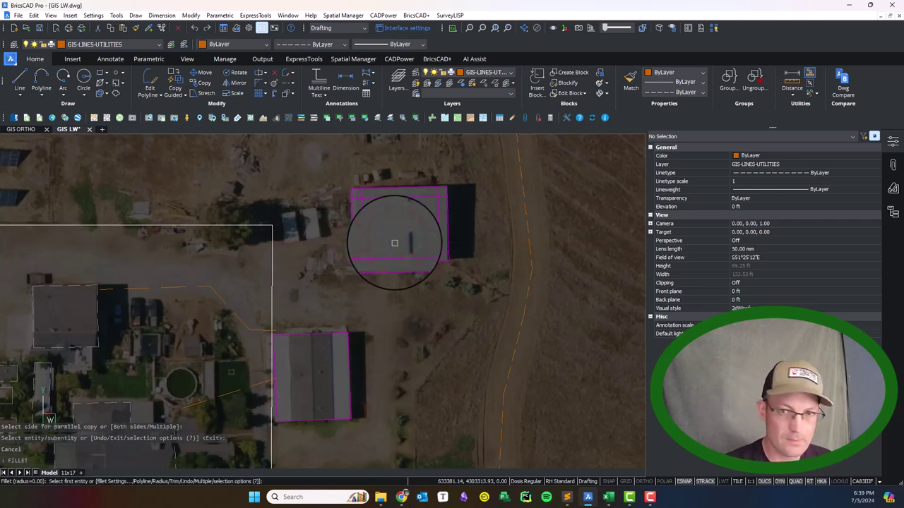
pyautogui.click(359, 204)
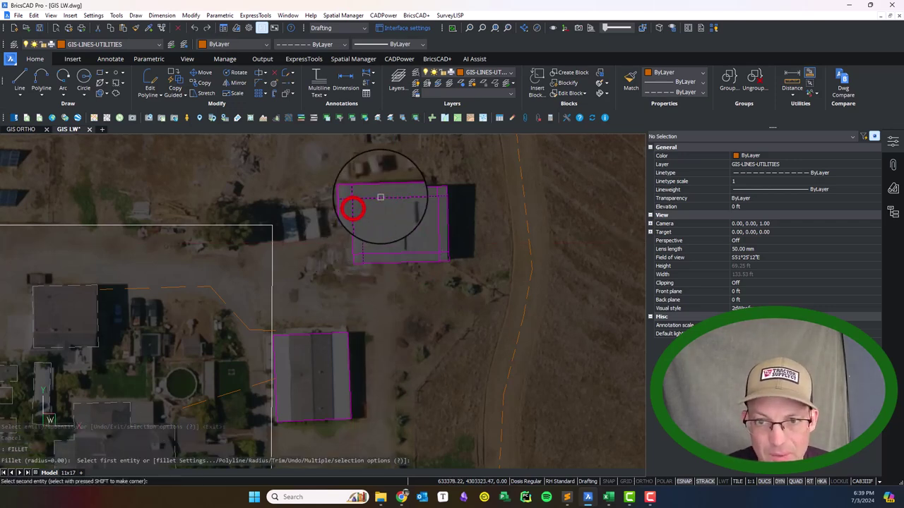
pyautogui.click(377, 196)
pyautogui.press('Return')
pyautogui.click(411, 193)
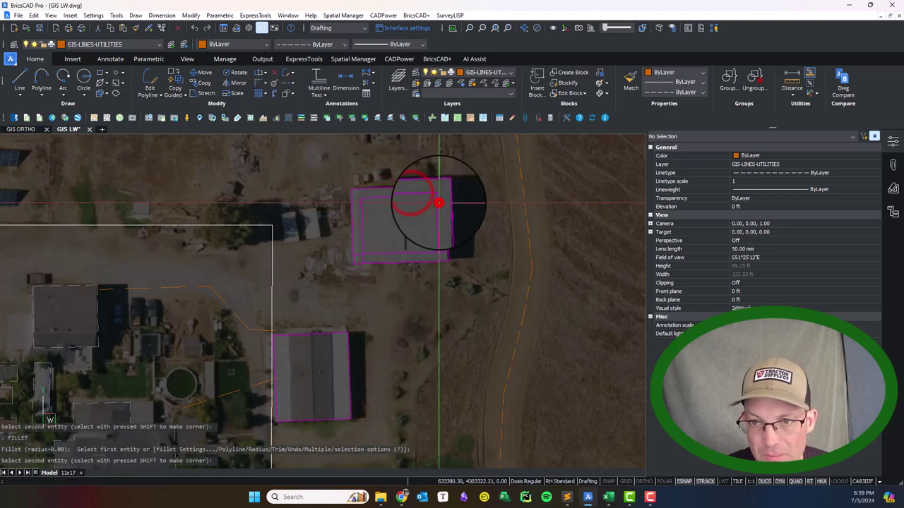
pyautogui.click(436, 216)
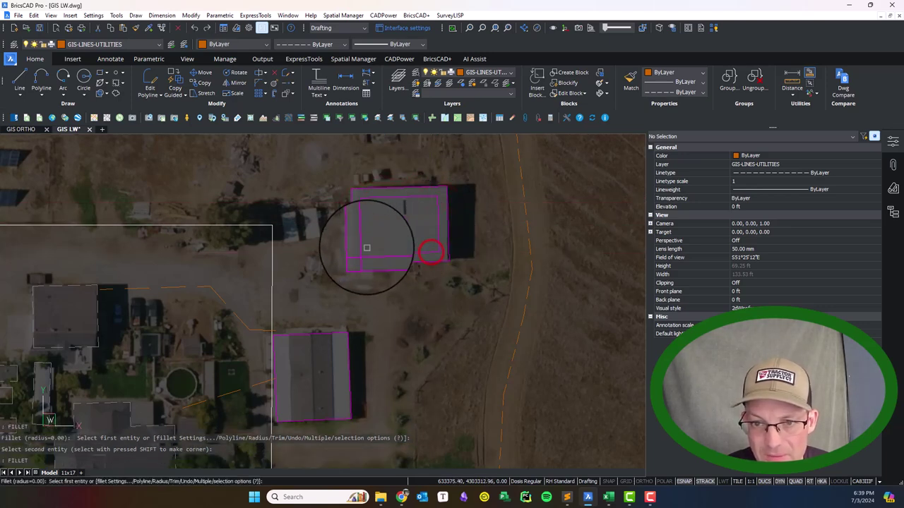
pyautogui.click(364, 247)
pyautogui.moveTo(316, 367); pyautogui.dragTo(330, 346, button='middle')
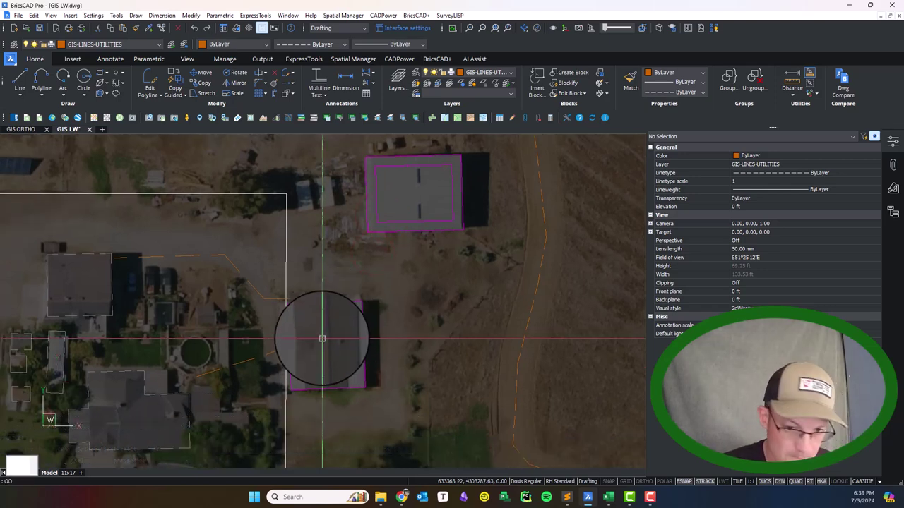
# - Offset the lower building's edges 2 units inward
pyautogui.press('Return')
pyautogui.press('Return')
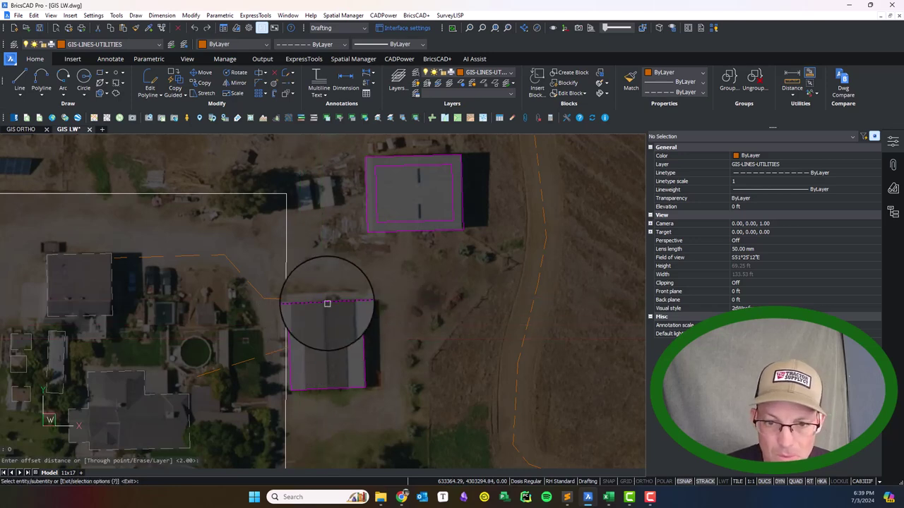
pyautogui.click(327, 304)
pyautogui.click(362, 342)
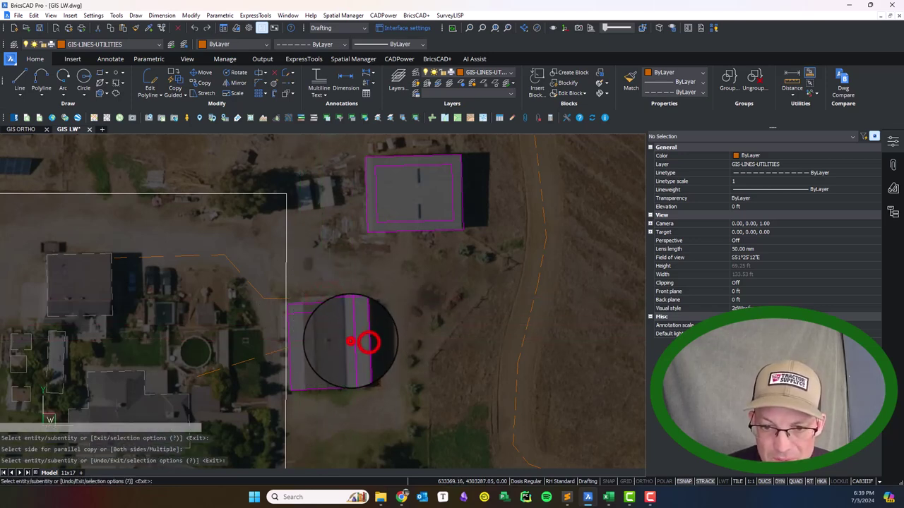
pyautogui.click(351, 376)
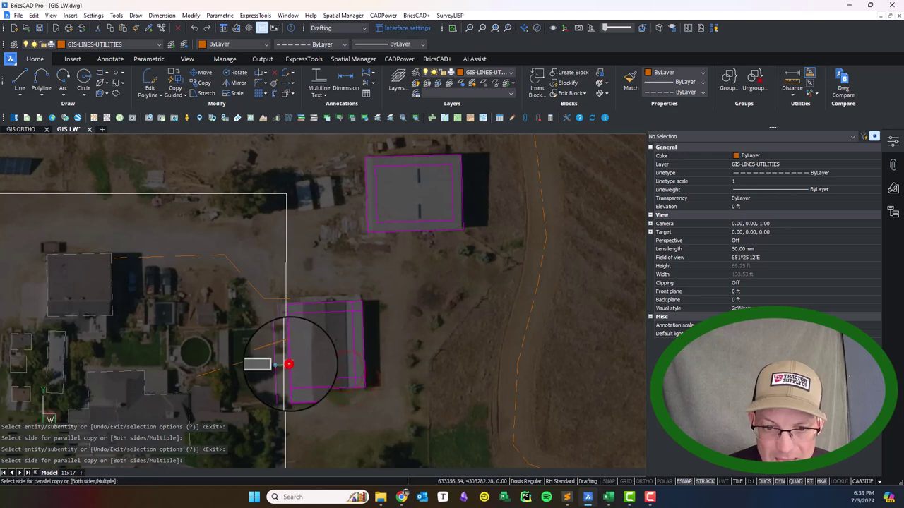
pyautogui.press('Escape')
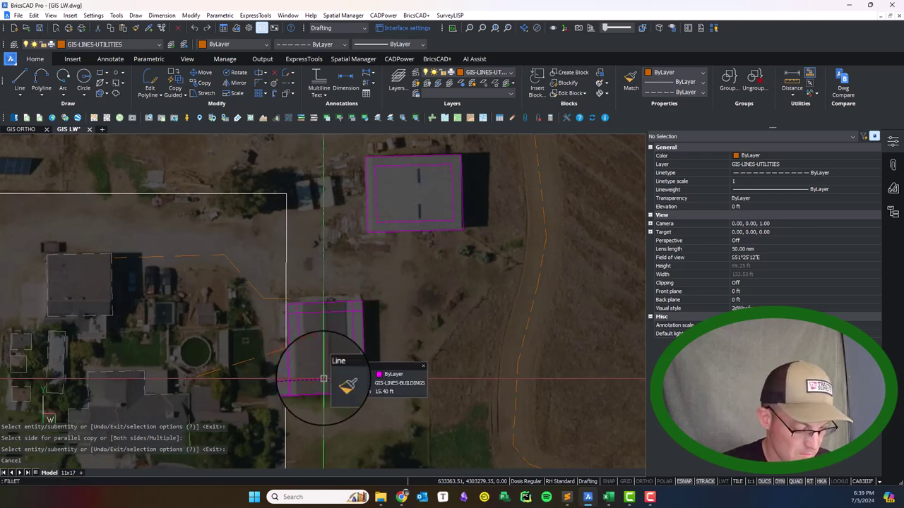
# - Join the inset edges into clean corners with FILLET at radius 0
pyautogui.write('f')
pyautogui.press('Return')
pyautogui.click(323, 374)
pyautogui.click(354, 379)
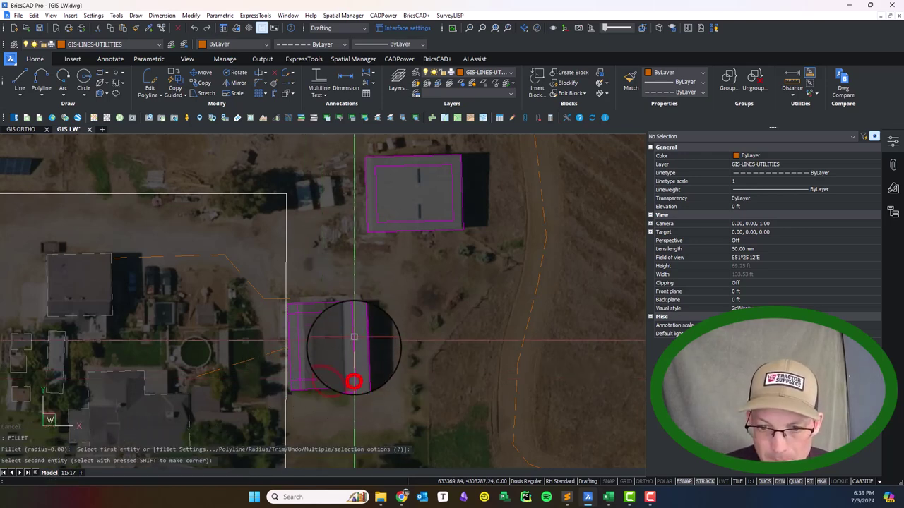
pyautogui.press('Return')
pyautogui.click(357, 320)
pyautogui.click(348, 313)
pyautogui.press('Return')
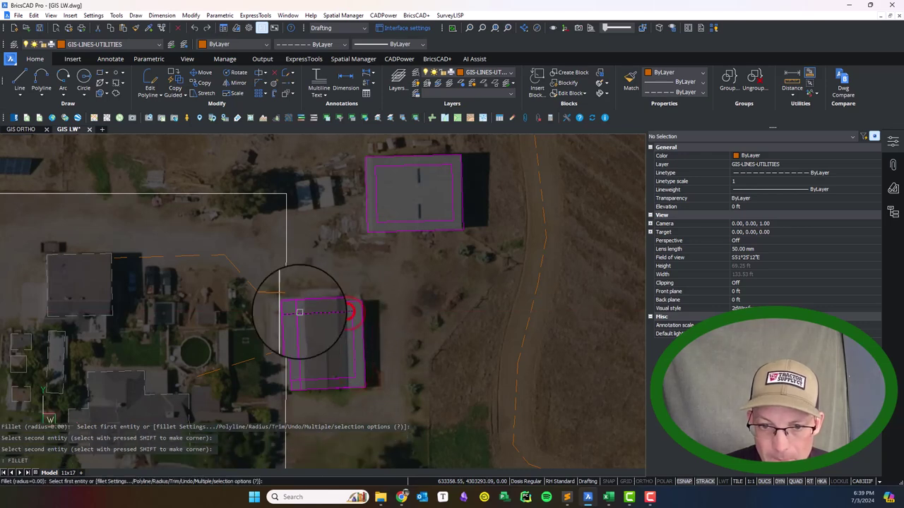
pyautogui.click(313, 383)
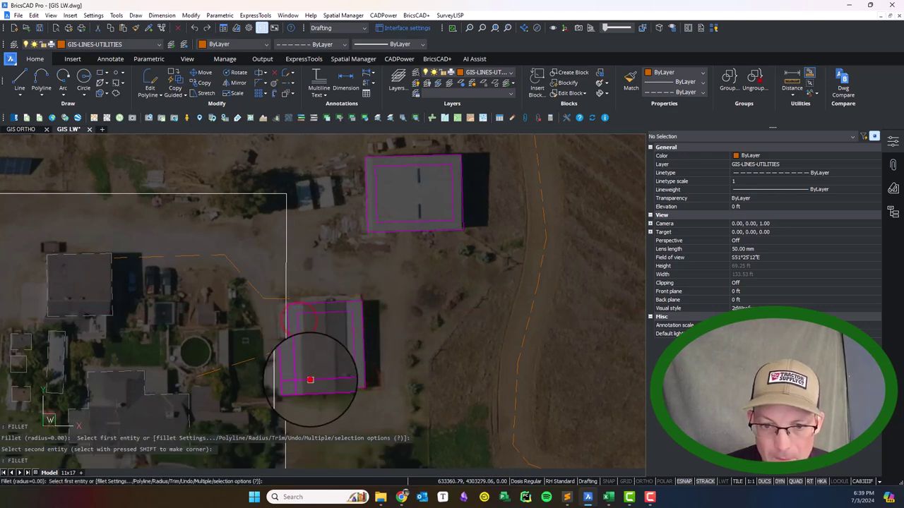
pyautogui.press('Escape')
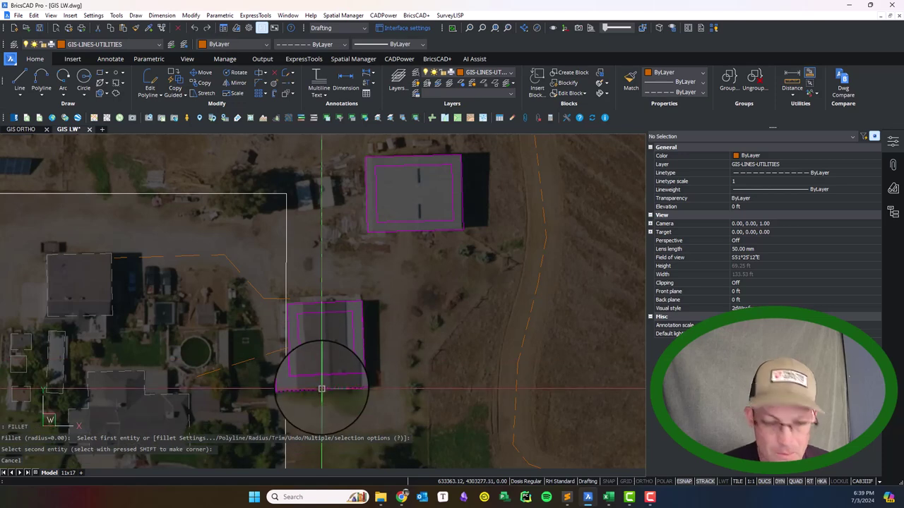
# - Fill the ring inside the lower building with ANSI31 hatch by picking an interior point
pyautogui.write('h')
pyautogui.press('Return')
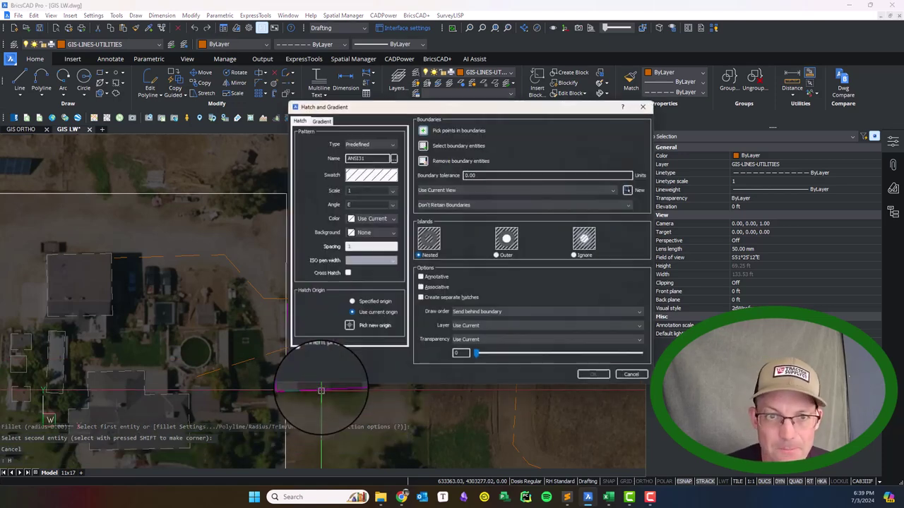
pyautogui.click(425, 126)
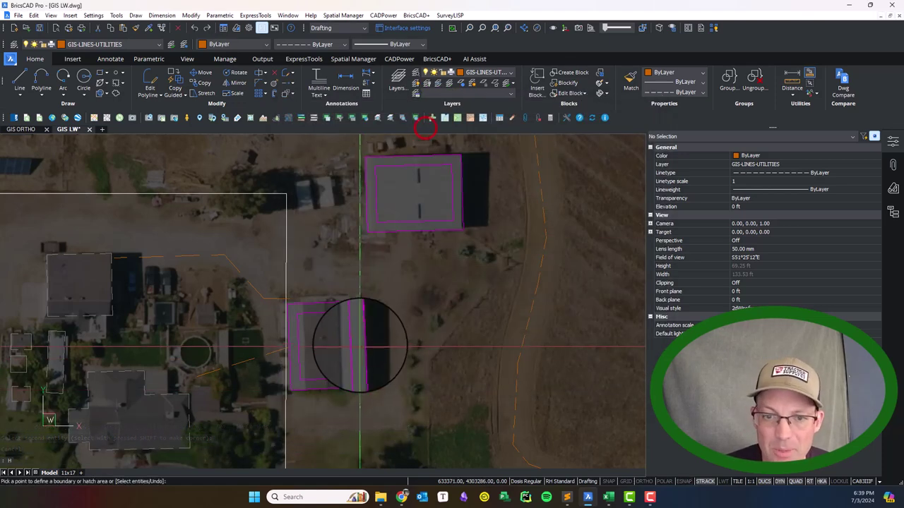
pyautogui.click(346, 377)
pyautogui.press('Return')
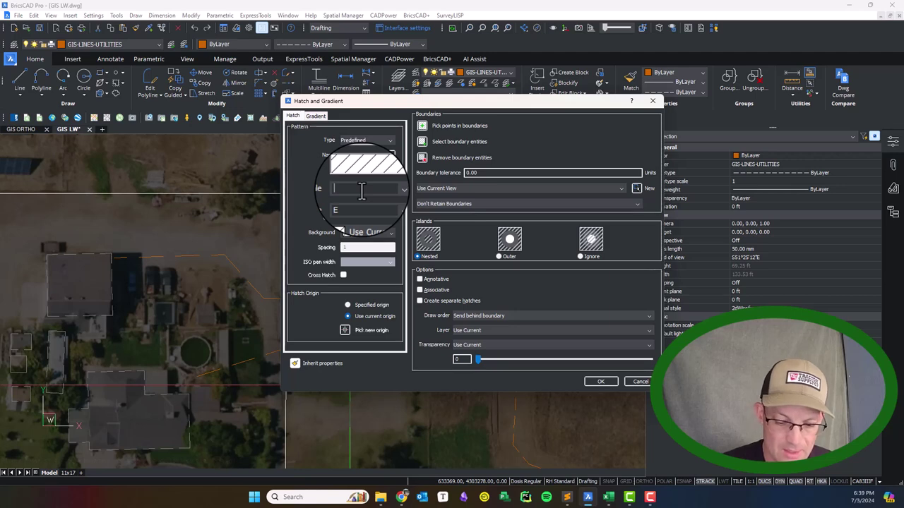
pyautogui.click(592, 382)
# - Set the lower building hatch scale to 20, then change it to 10
pyautogui.click(358, 324)
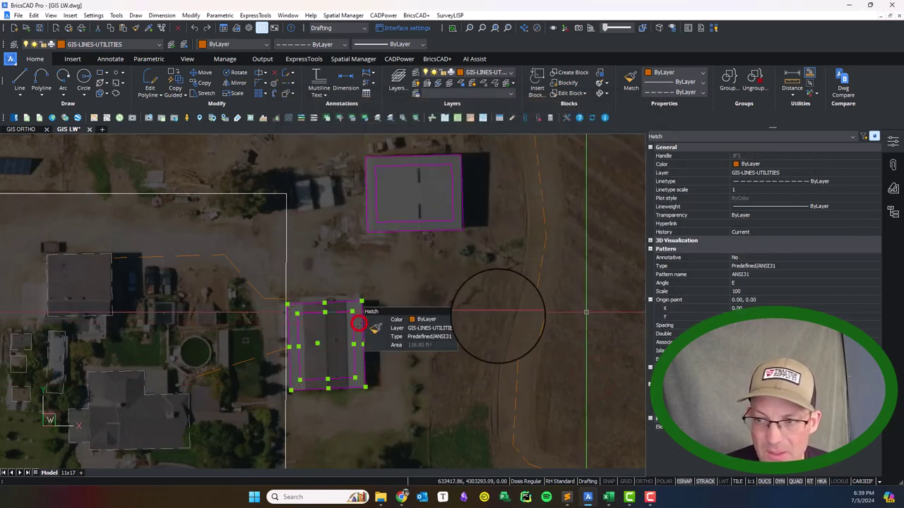
pyautogui.click(748, 291)
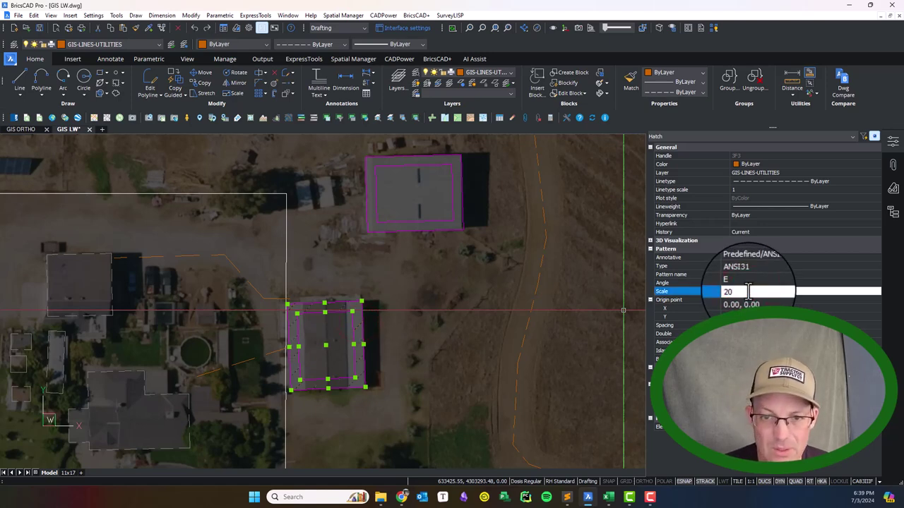
pyautogui.press('Return')
pyautogui.press('Escape')
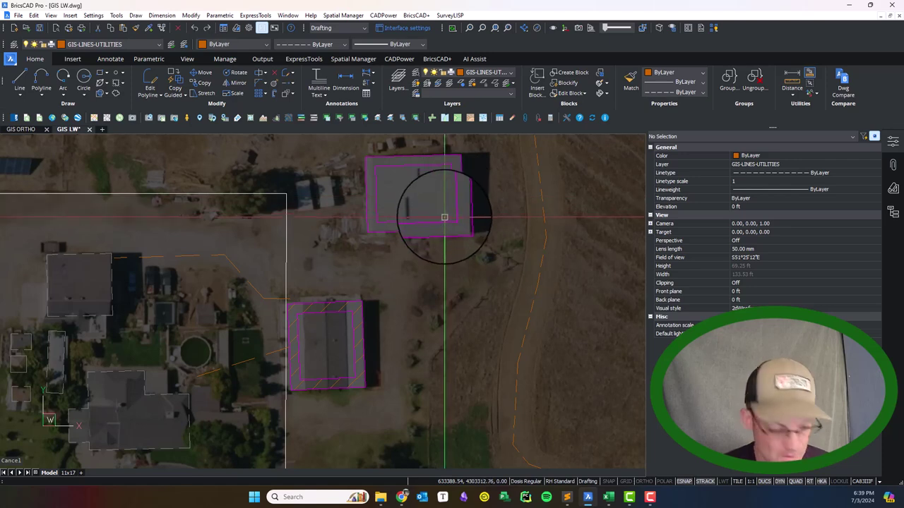
pyautogui.click(344, 305)
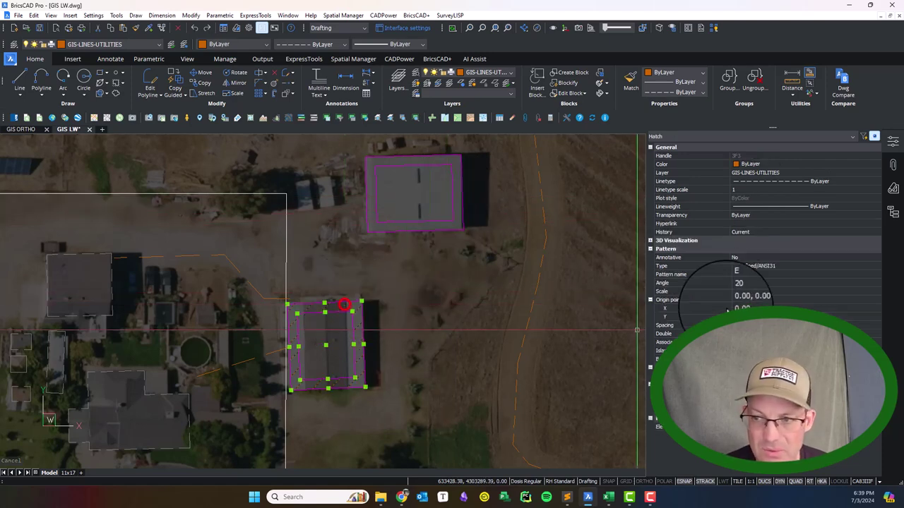
pyautogui.click(744, 291)
pyautogui.write('10')
pyautogui.press('Return')
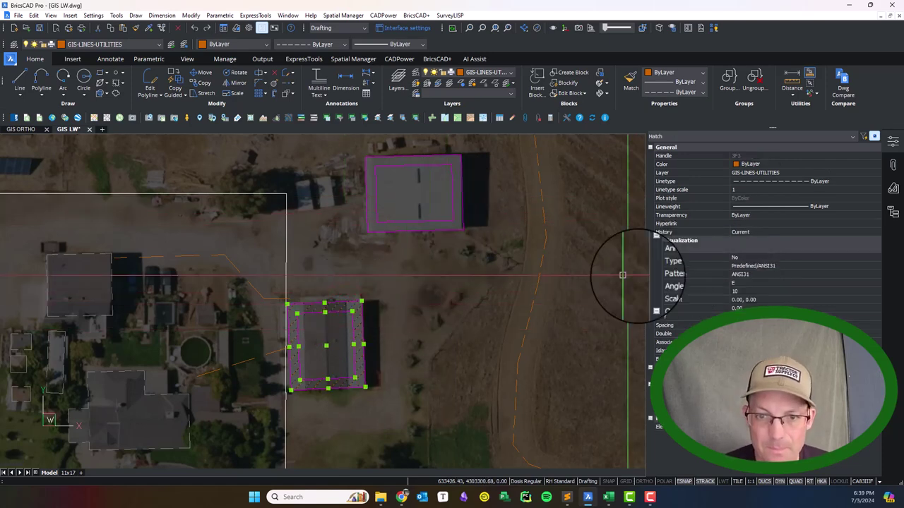
pyautogui.press('Escape')
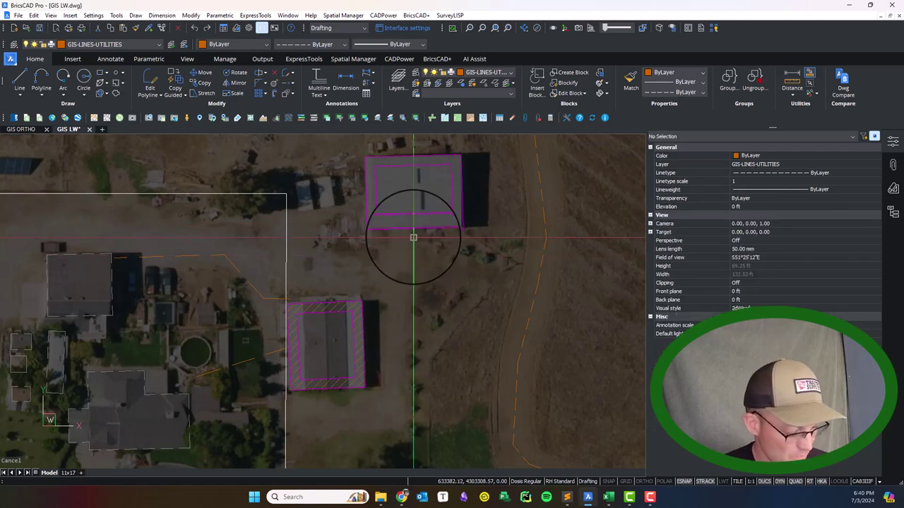
pyautogui.write('h')
pyautogui.press('Return')
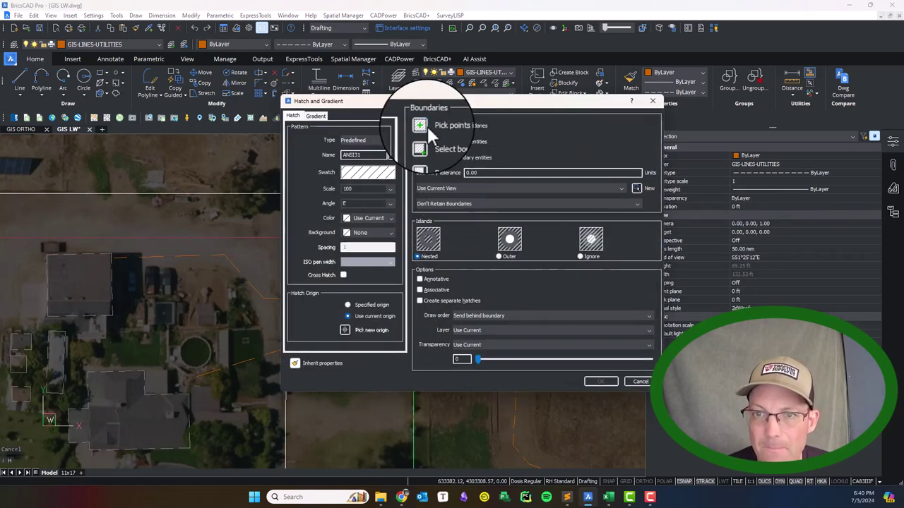
# - Hatch the band inside the top building by picking an interior point
pyautogui.click(427, 126)
pyautogui.click(421, 226)
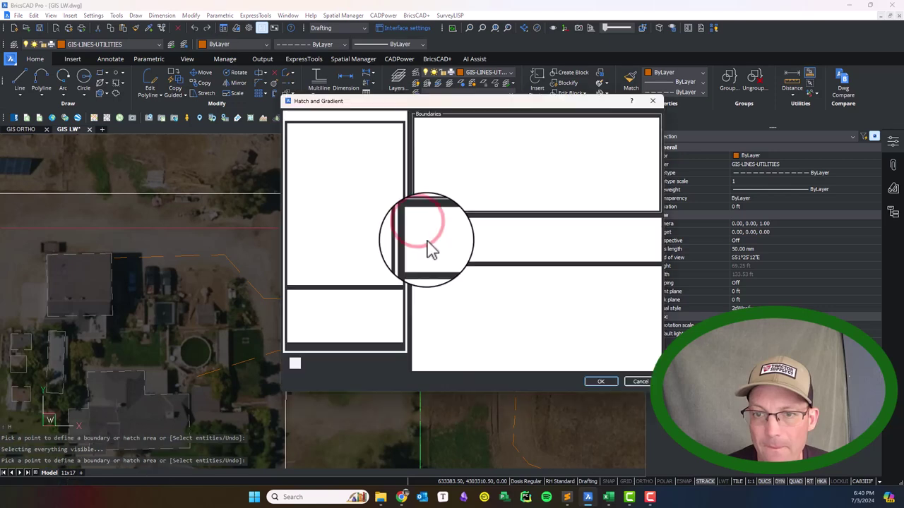
pyautogui.click(600, 382)
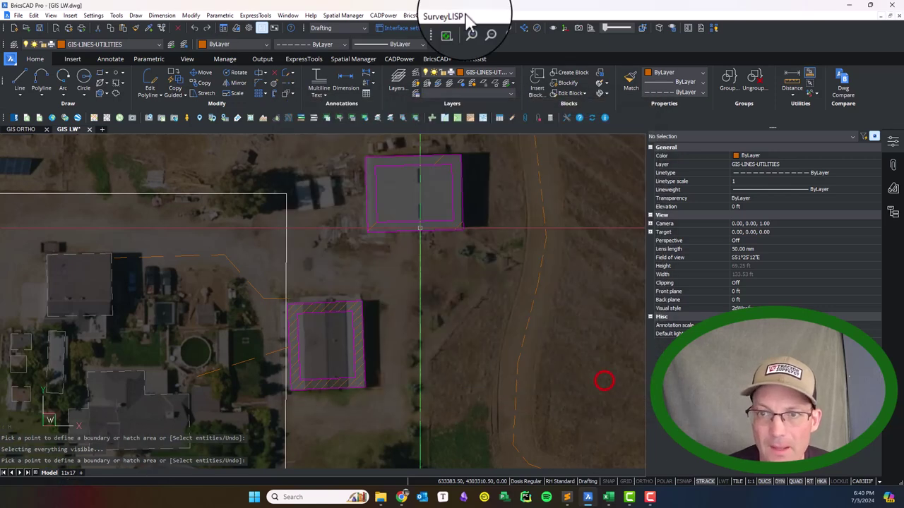
# - Match the top building's hatch to the lower hatch's properties, then select leftover edge lines
pyautogui.click(630, 79)
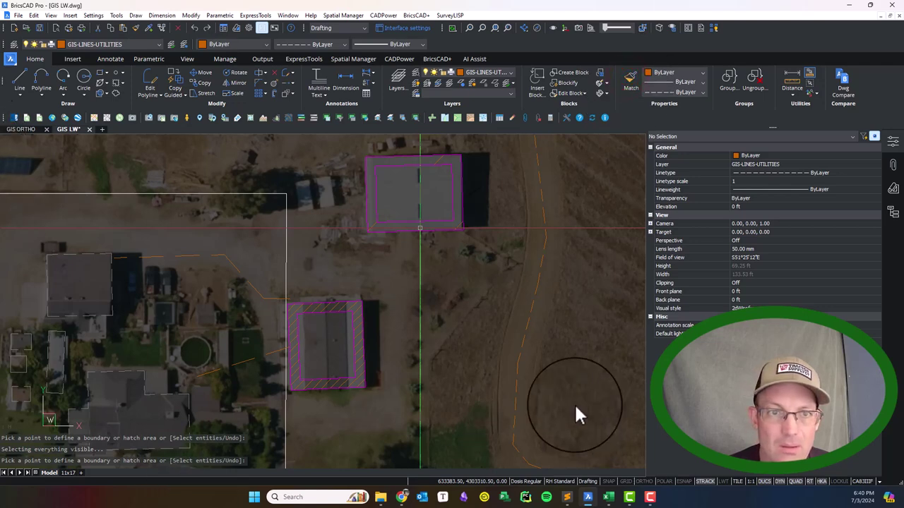
pyautogui.click(483, 361)
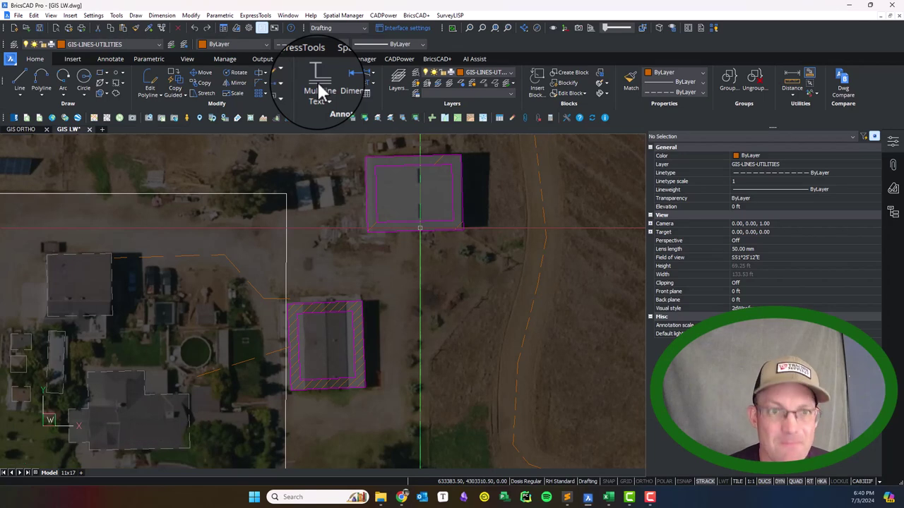
pyautogui.click(352, 307)
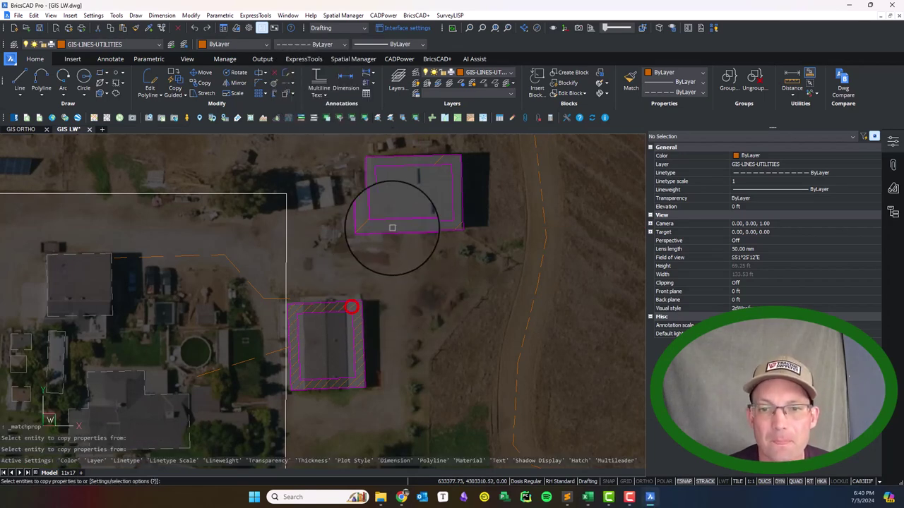
pyautogui.click(370, 218)
pyautogui.press('Escape')
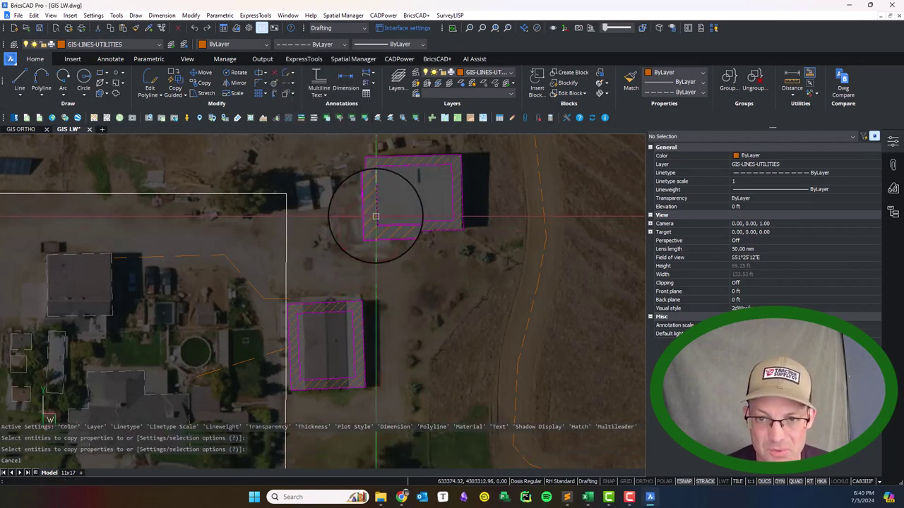
pyautogui.click(378, 207)
pyautogui.click(370, 196)
# - Erase the leftover inner edge lines around the buildings
pyautogui.click(394, 226)
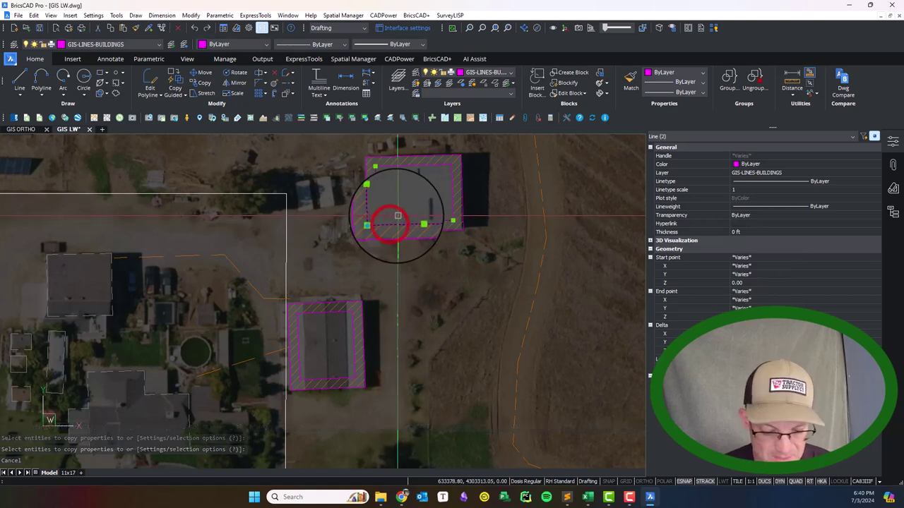
pyautogui.press('Delete')
pyautogui.scroll(3, 442, 161)
pyautogui.click(441, 170)
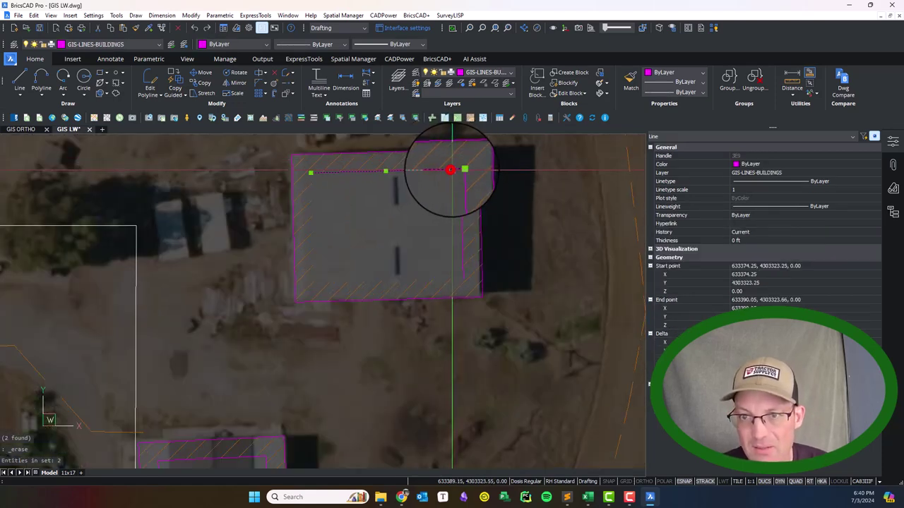
pyautogui.press('Delete')
pyautogui.click(460, 208)
pyautogui.press('Escape')
pyautogui.scroll(-4, 412, 202)
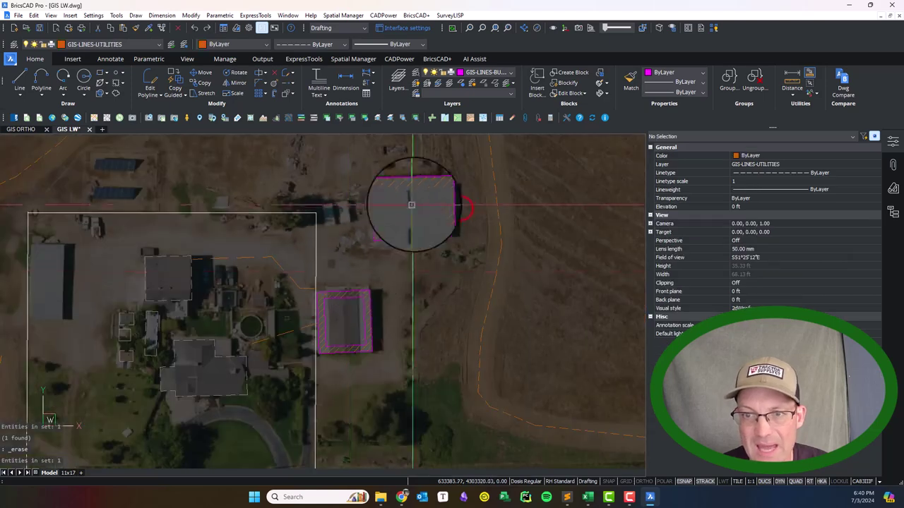
pyautogui.scroll(5, 333, 279)
pyautogui.click(356, 218)
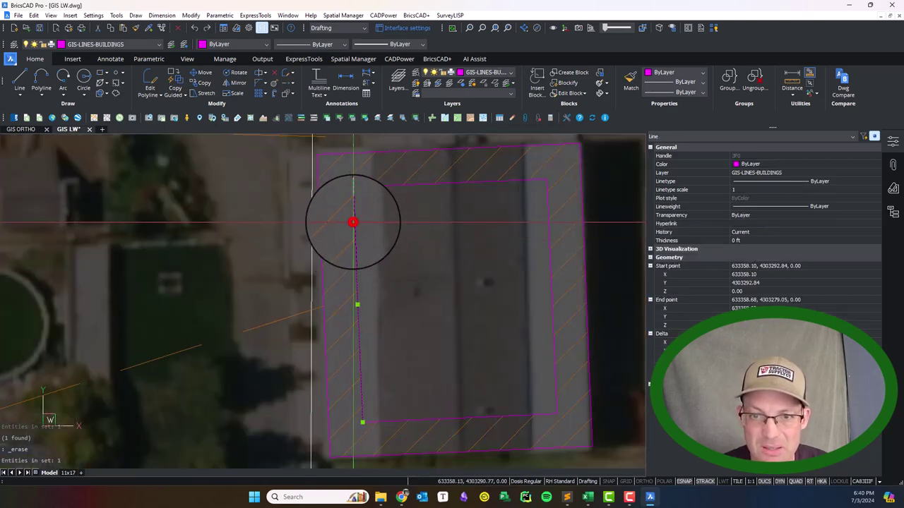
pyautogui.press('Escape')
pyautogui.click(388, 187)
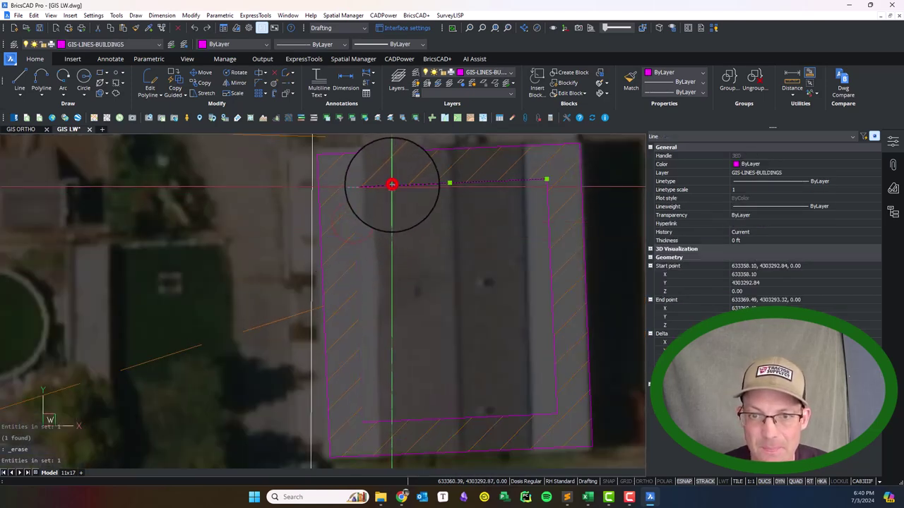
pyautogui.click(550, 266)
pyautogui.scroll(-3, 510, 379)
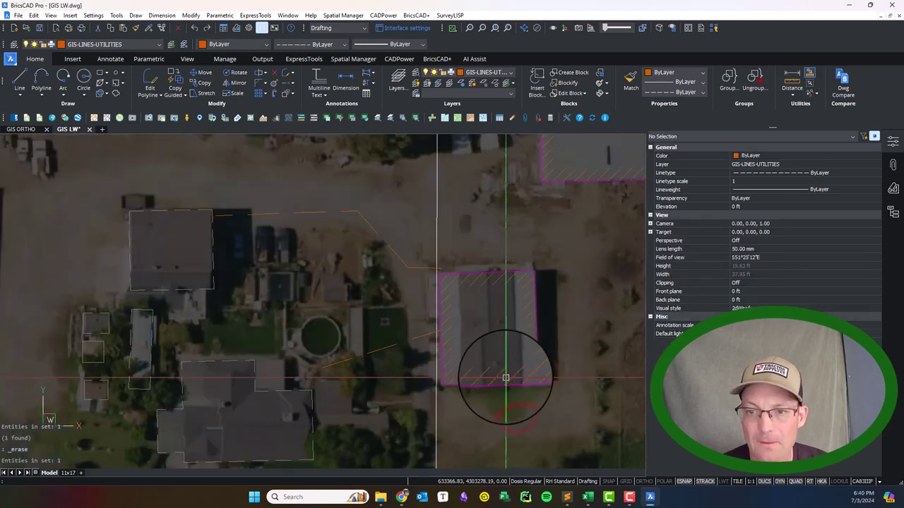
# - Move both building hatches onto the GIS-HATCH-BUILDINGS layer
pyautogui.click(498, 293)
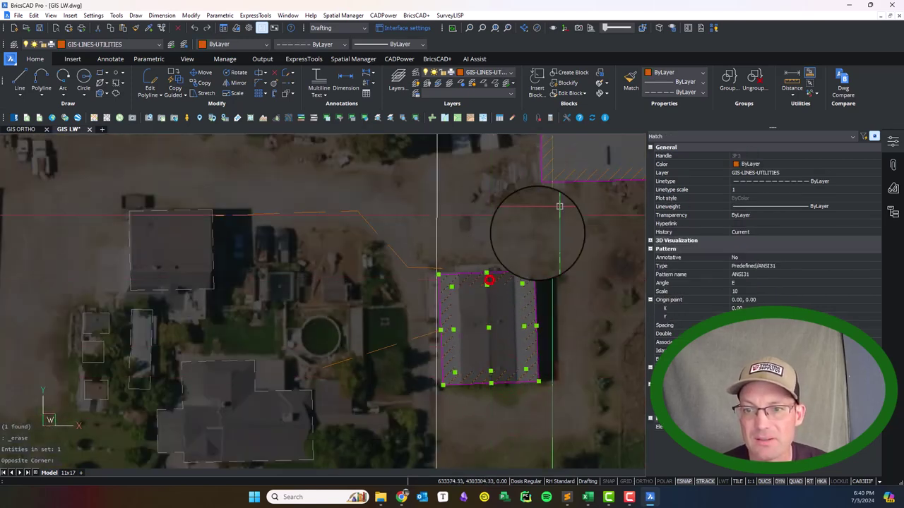
pyautogui.click(571, 175)
pyautogui.click(113, 43)
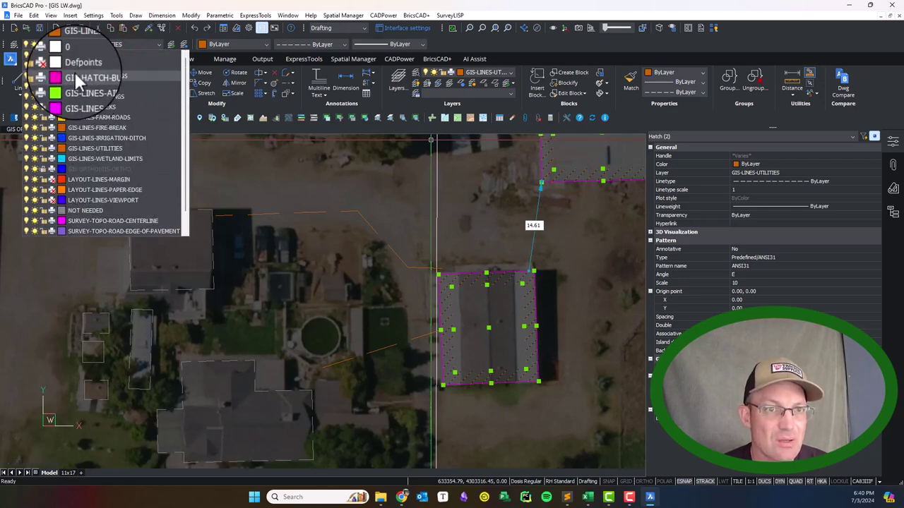
pyautogui.click(163, 137)
pyautogui.scroll(-3, 424, 247)
pyautogui.press('Escape')
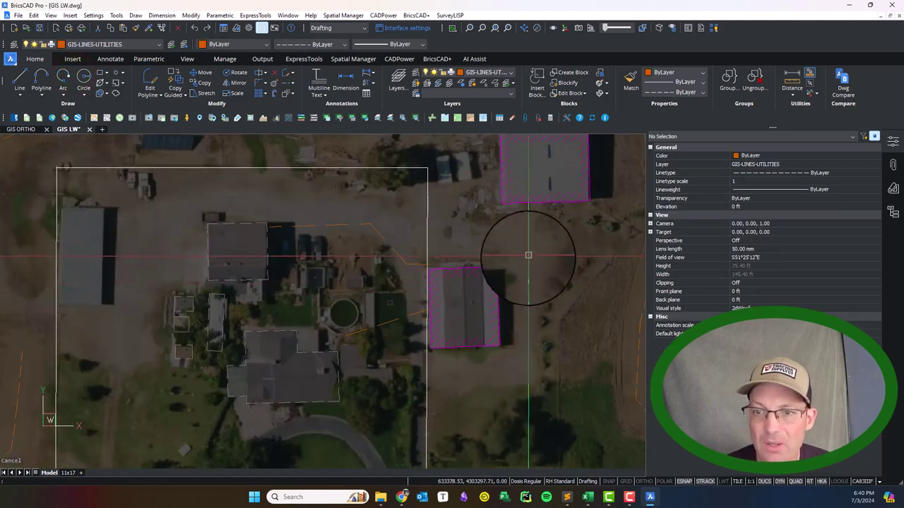
pyautogui.moveTo(525, 259); pyautogui.dragTo(462, 324, button='middle')
pyautogui.scroll(-3, 459, 321)
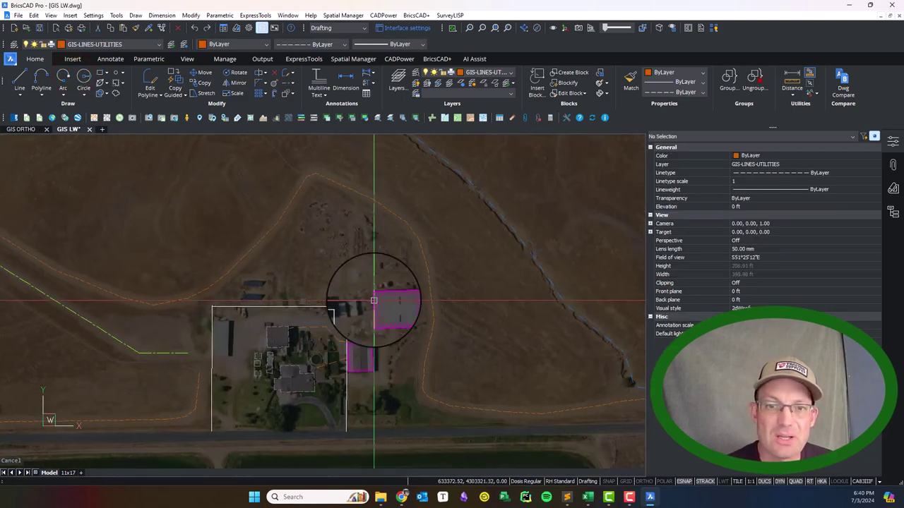
pyautogui.scroll(-2, 363, 303)
pyautogui.scroll(-3, 541, 208)
pyautogui.moveTo(541, 207)
pyautogui.mouseDown(button='middle')
pyautogui.moveTo(468, 323)
pyautogui.moveTo(428, 347)
pyautogui.moveTo(403, 305)
pyautogui.mouseUp(button='middle')
pyautogui.scroll(1, 361, 347)
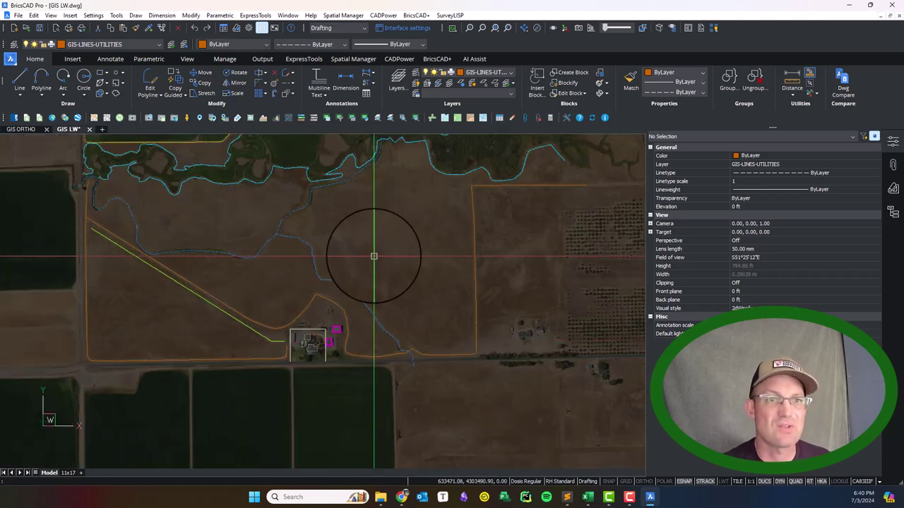
pyautogui.scroll(1, 293, 347)
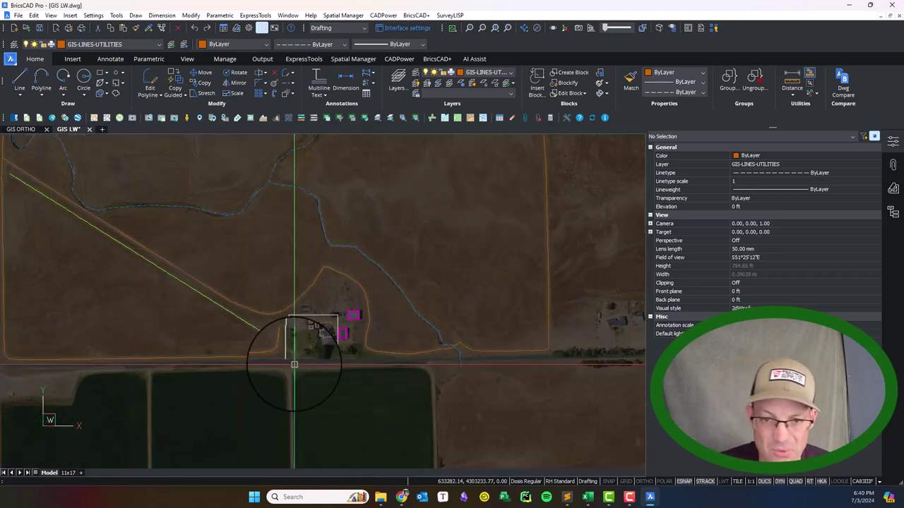
pyautogui.scroll(3, 357, 290)
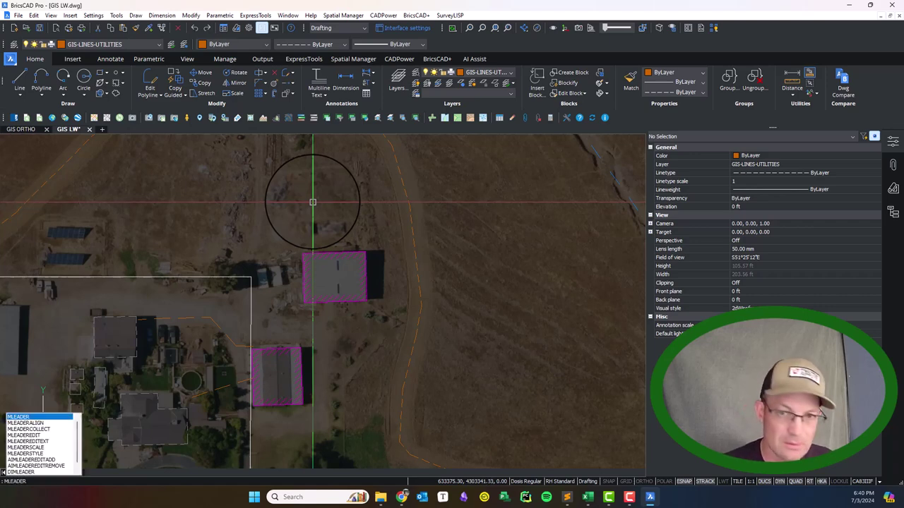
# - Add a multileader from the upper building with the label text SHOP
pyautogui.press('Return')
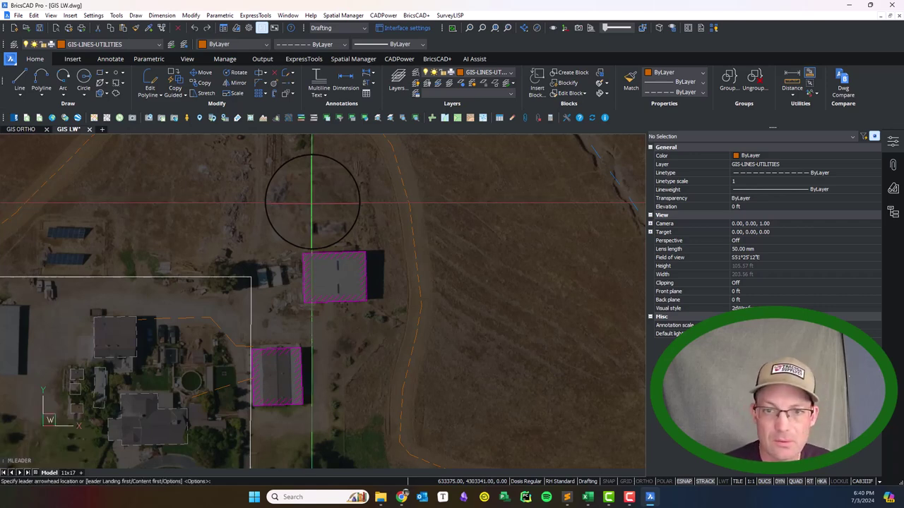
pyautogui.scroll(3, 334, 250)
pyautogui.click(335, 250)
pyautogui.scroll(-5, 363, 178)
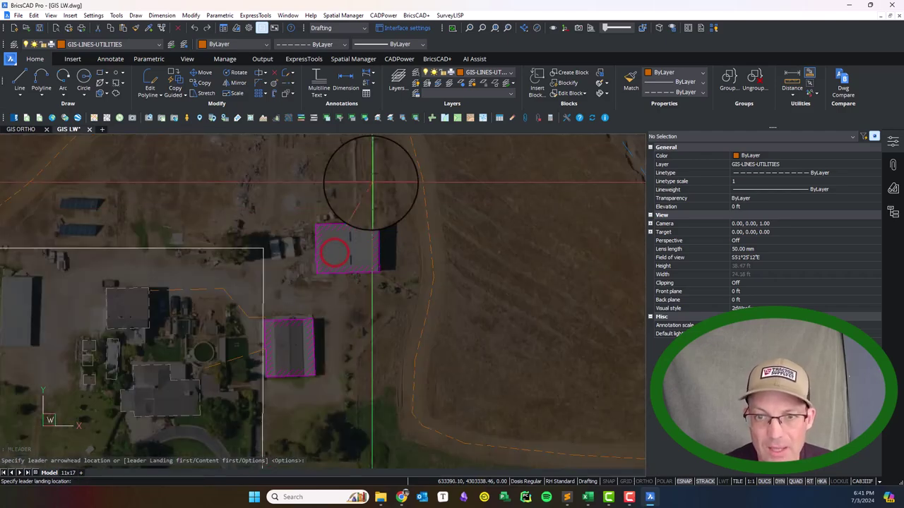
pyautogui.scroll(2, 363, 177)
pyautogui.moveTo(363, 177); pyautogui.dragTo(319, 250, button='middle')
pyautogui.click(308, 221)
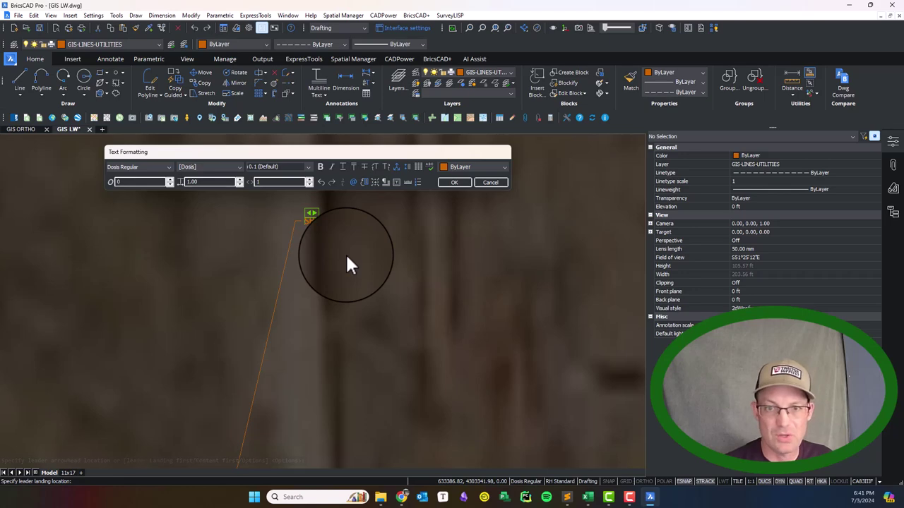
pyautogui.click(452, 182)
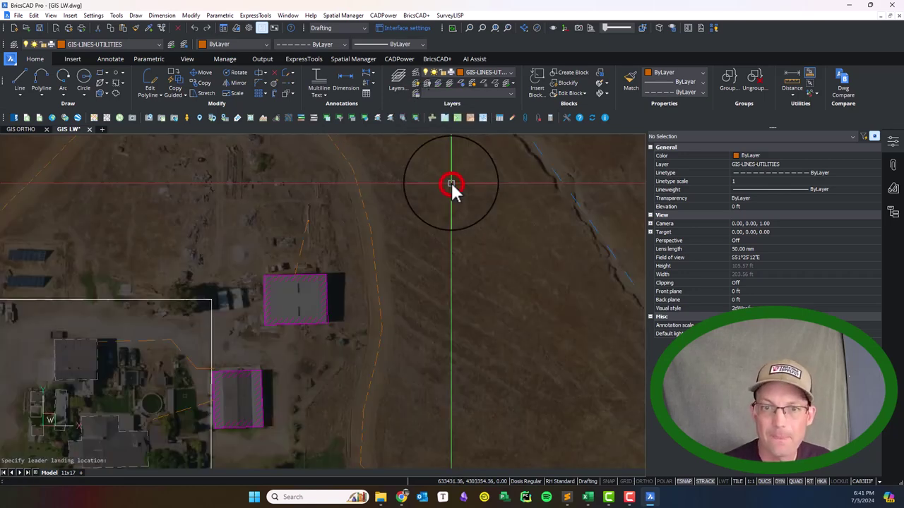
pyautogui.press('Escape')
# - Increase the SHOP multileader's overall scale in Properties and edit its colour property
pyautogui.click(292, 238)
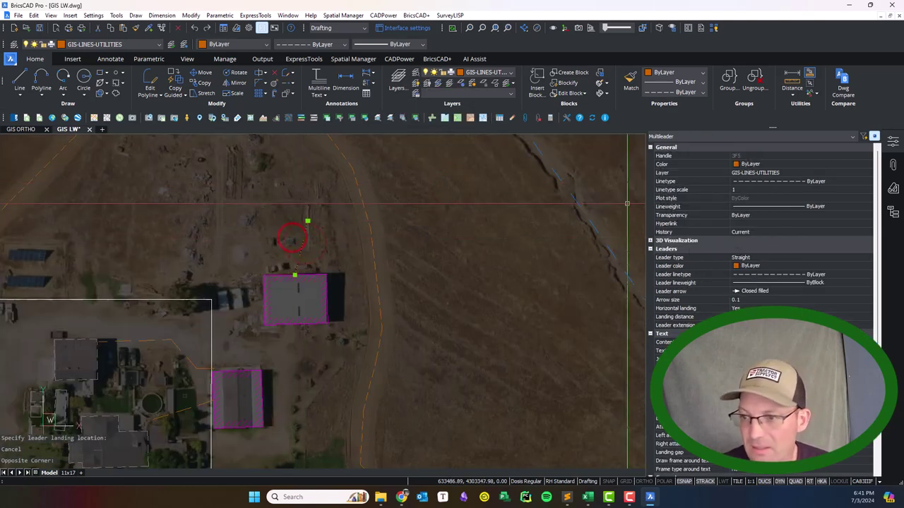
pyautogui.scroll(-2, 763, 296)
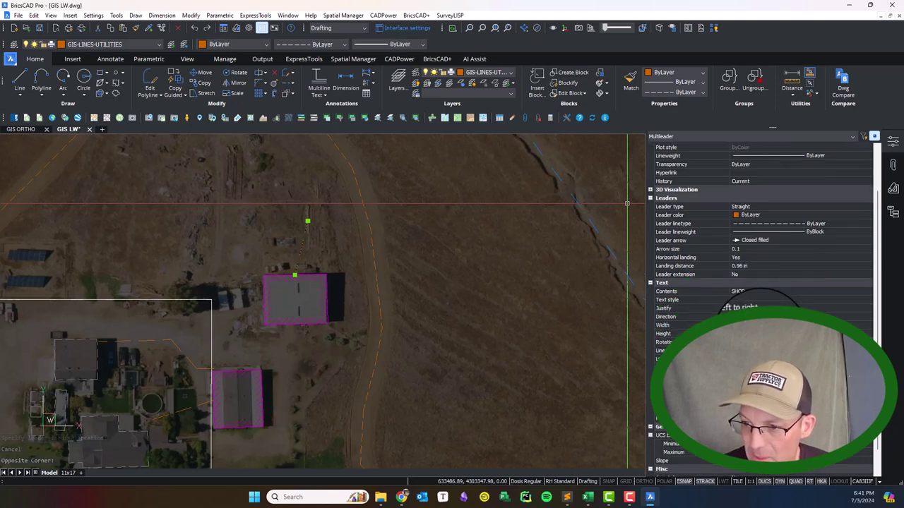
pyautogui.scroll(-1, 762, 424)
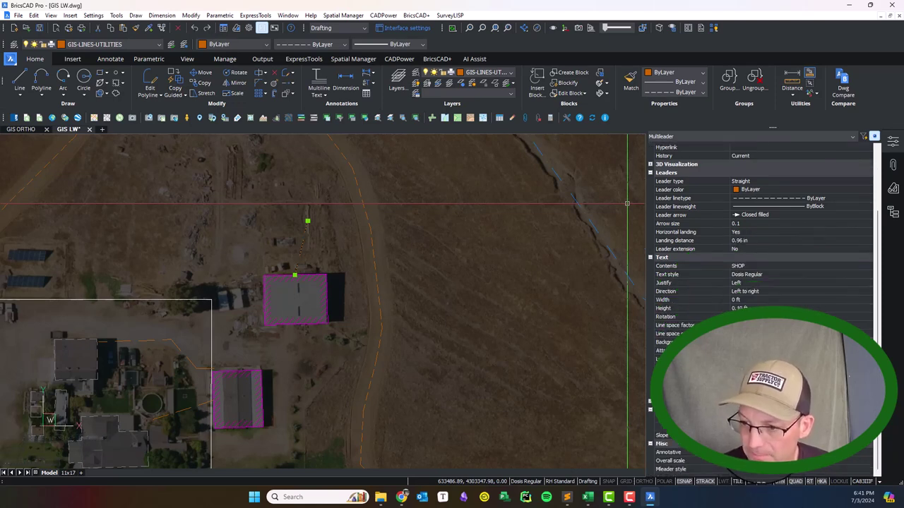
pyautogui.press('Return')
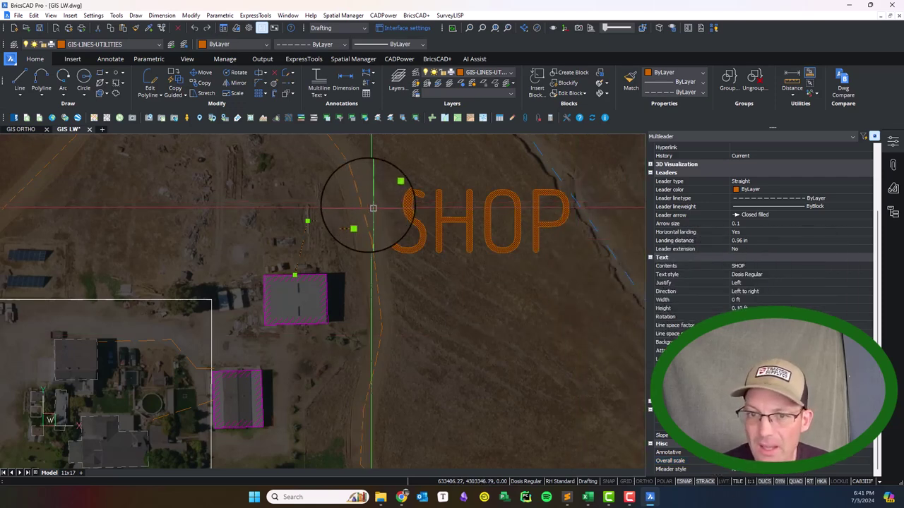
pyautogui.click(763, 191)
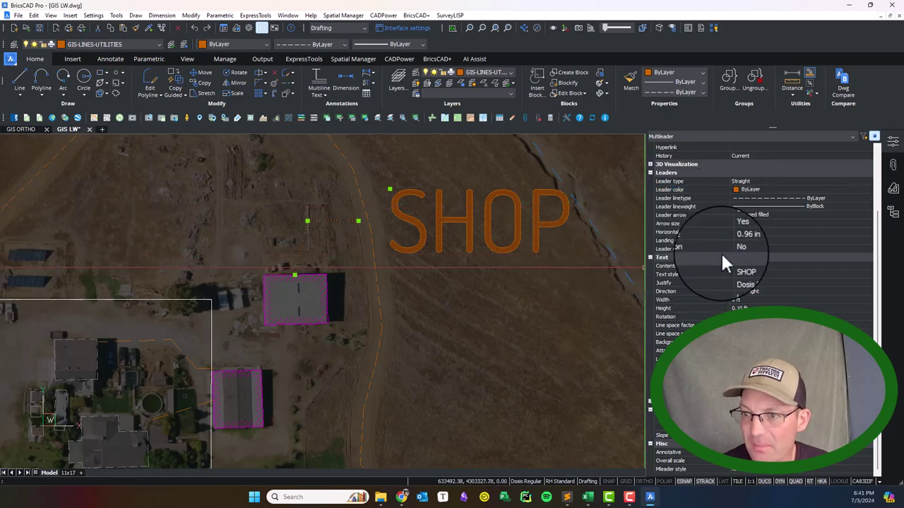
# - Drag the SHOP text up and to the right of the shop building
pyautogui.scroll(-3, 452, 211)
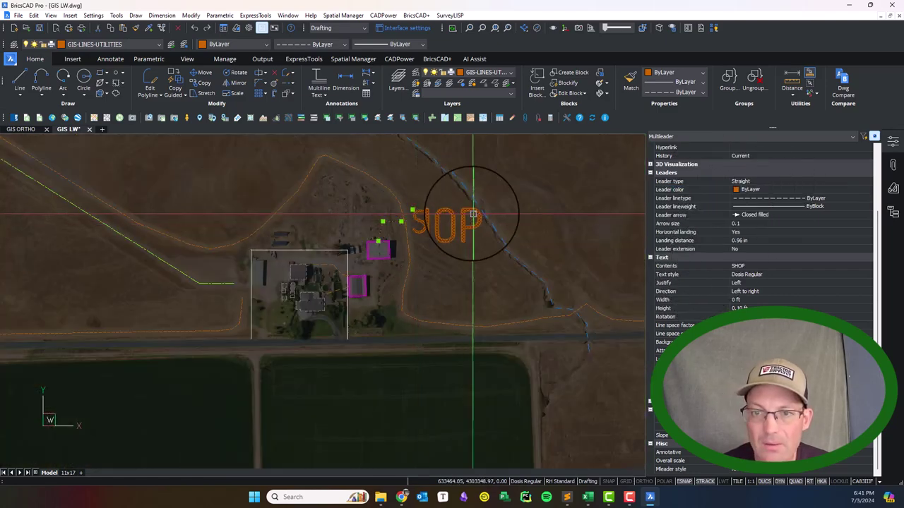
pyautogui.moveTo(470, 218); pyautogui.dragTo(299, 319, button='middle')
pyautogui.scroll(5, 289, 330)
pyautogui.click(242, 313)
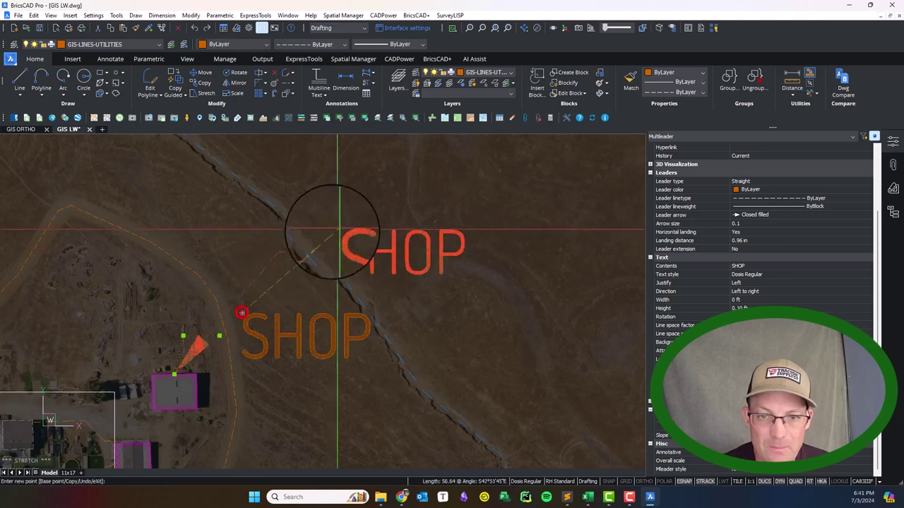
pyautogui.click(382, 205)
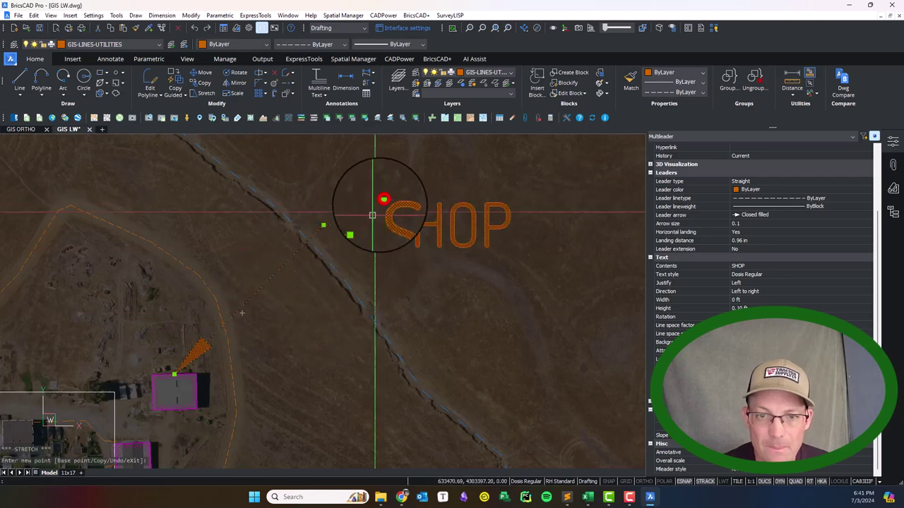
pyautogui.scroll(-3, 375, 226)
pyautogui.press('Escape')
# - Place the SHOP text in its final spot and check the Layer dropdown
pyautogui.click(283, 313)
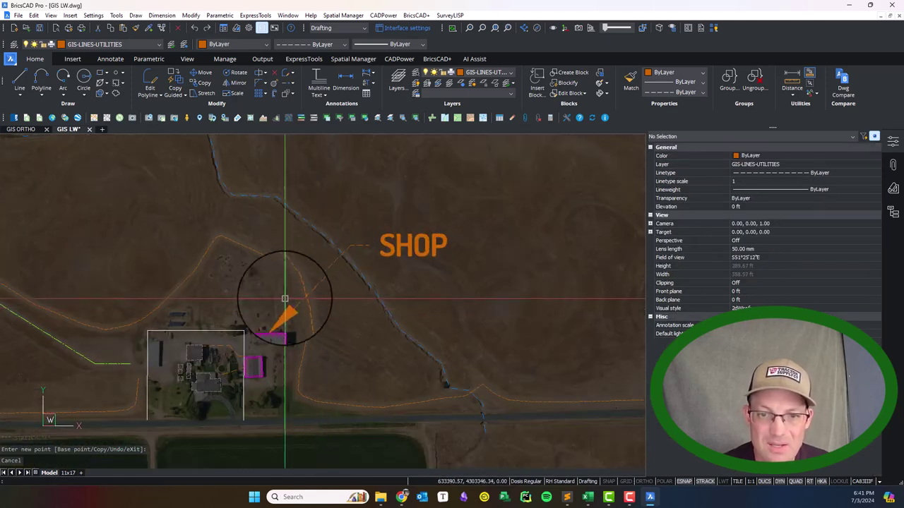
pyautogui.click(279, 315)
pyautogui.click(393, 248)
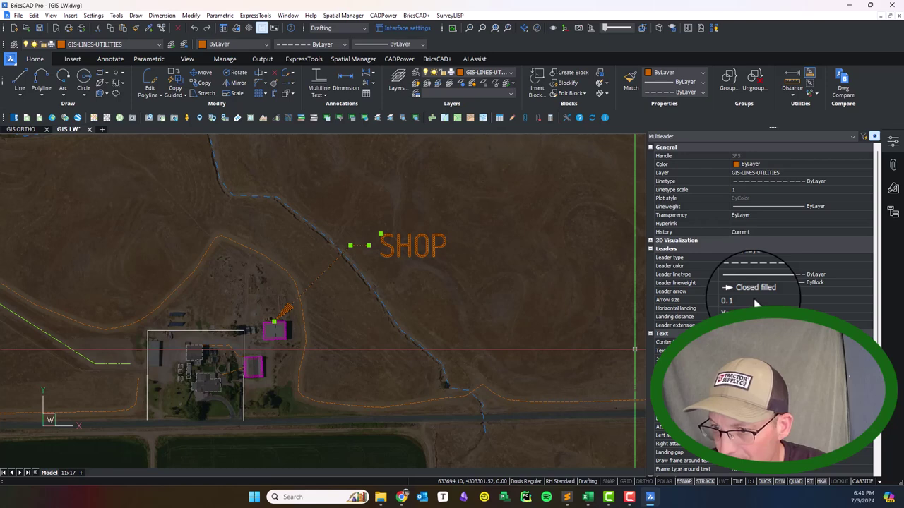
pyautogui.scroll(-2, 332, 233)
pyautogui.moveTo(352, 324); pyautogui.dragTo(352, 357, button='middle')
pyautogui.press('Escape')
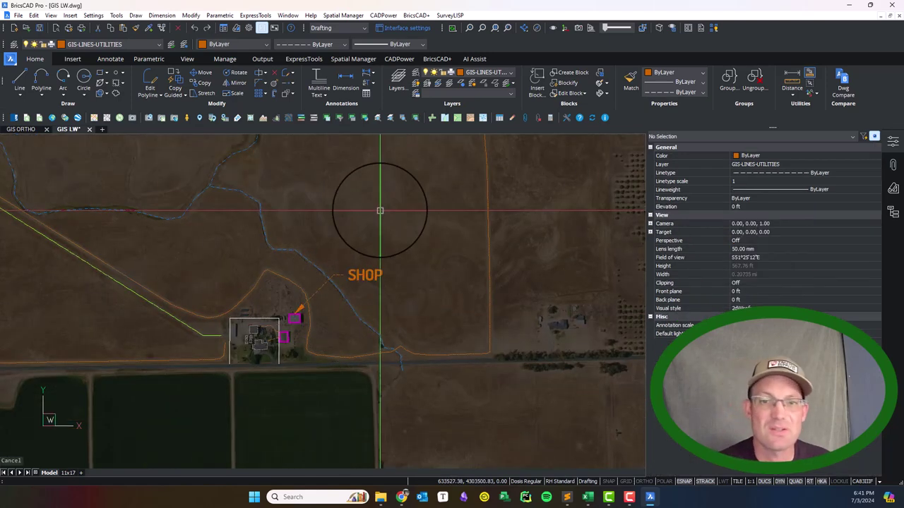
pyautogui.click(144, 42)
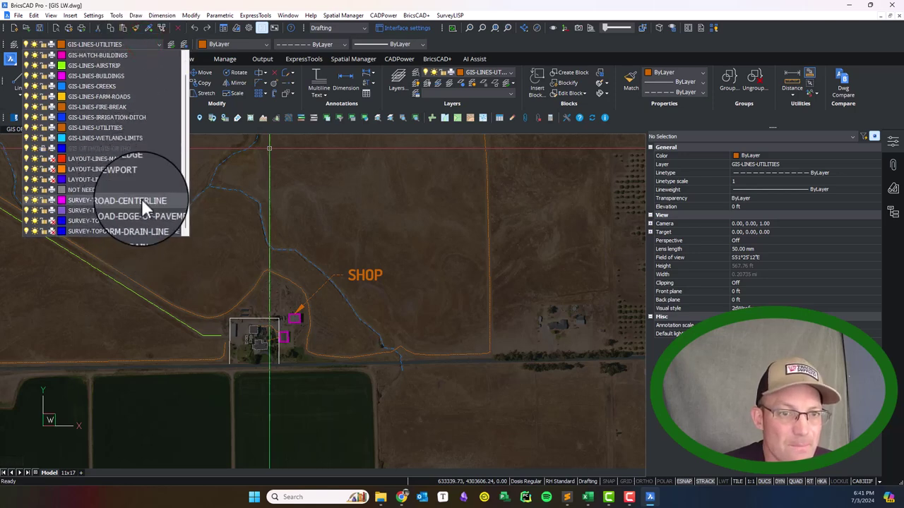
pyautogui.scroll(2, 141, 198)
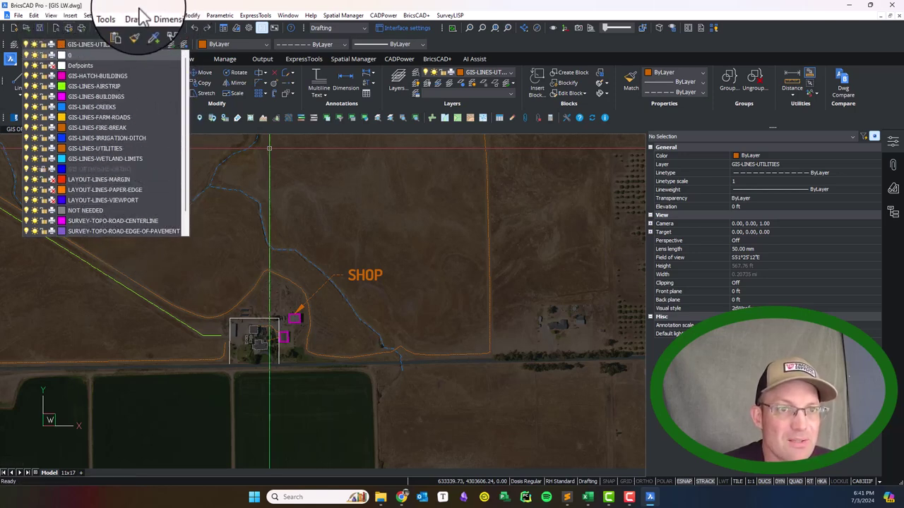